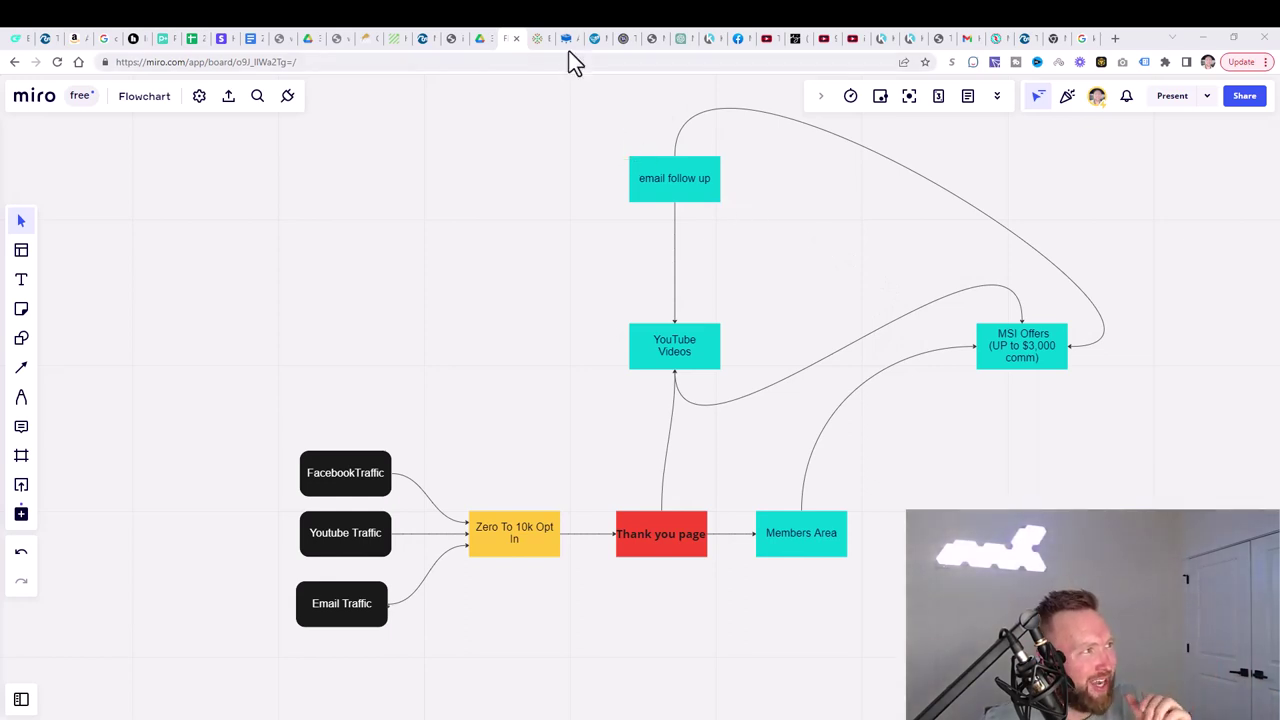
Show the SamCart affiliate dashboard and highlight its $6,541.60 total commissions amount
mouse_move(569, 55)
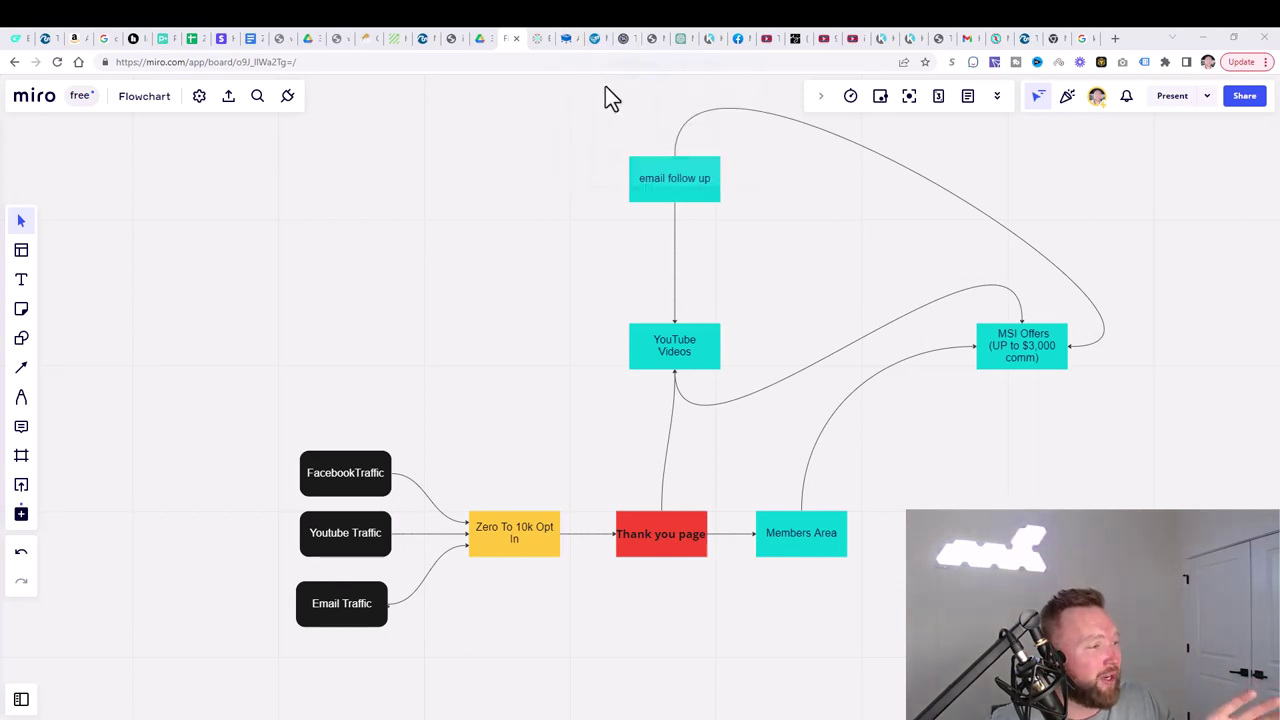
click(569, 42)
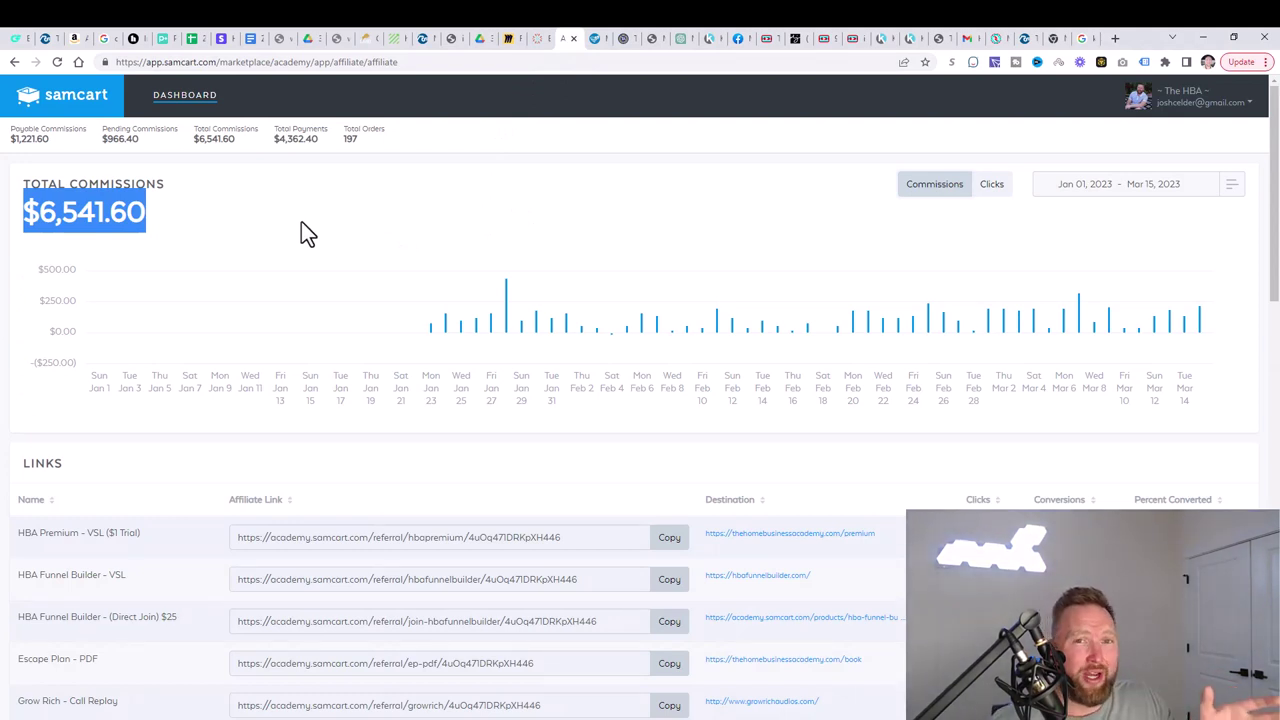
click(506, 42)
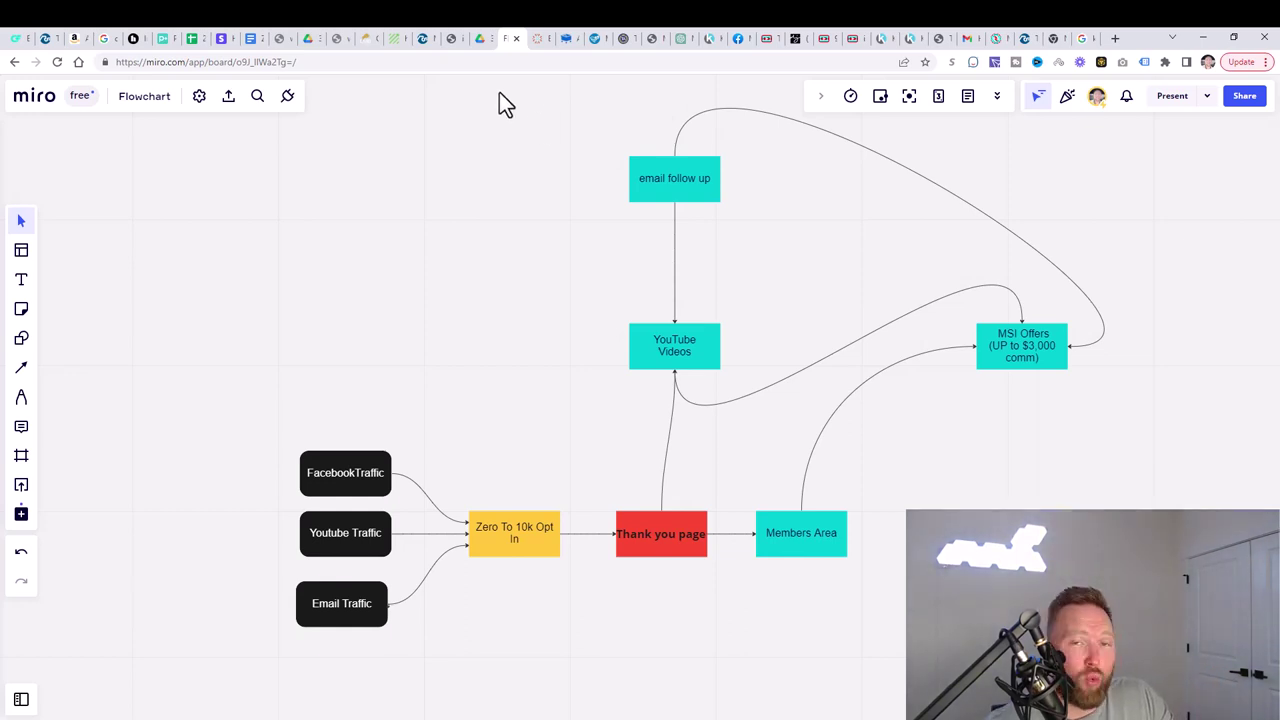
click(566, 40)
click(171, 216)
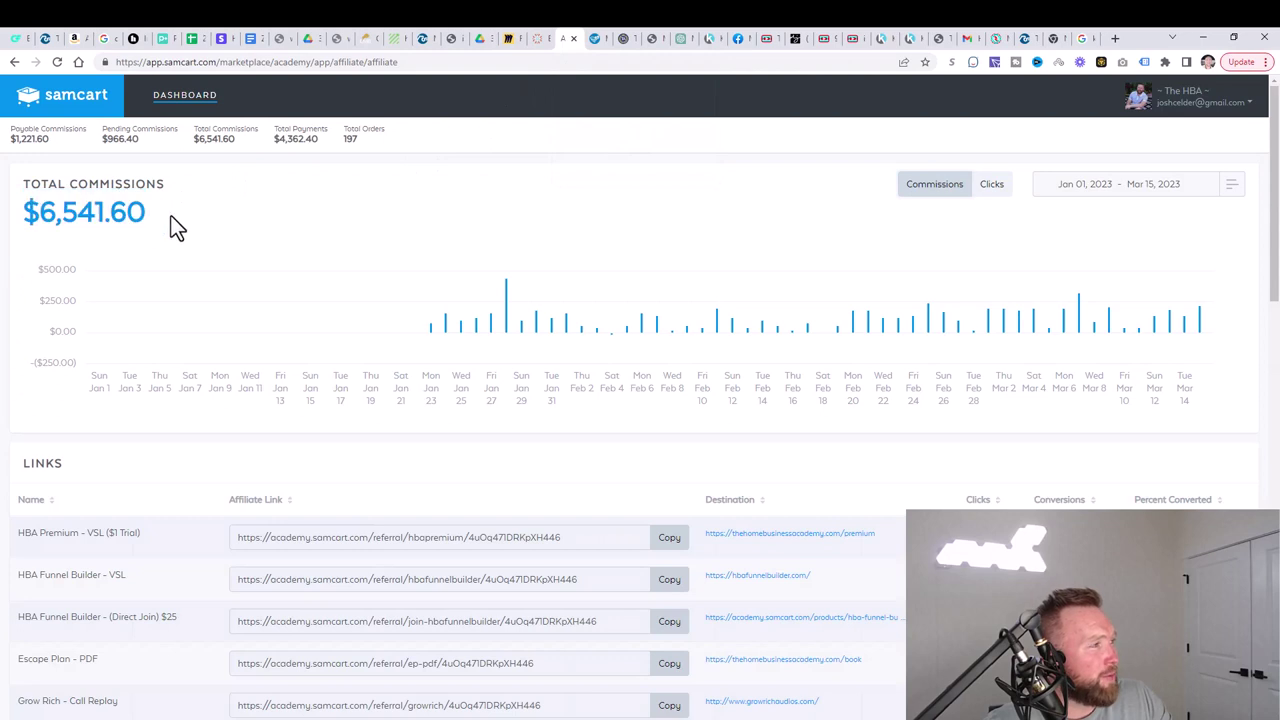
drag(192, 226, 40, 216)
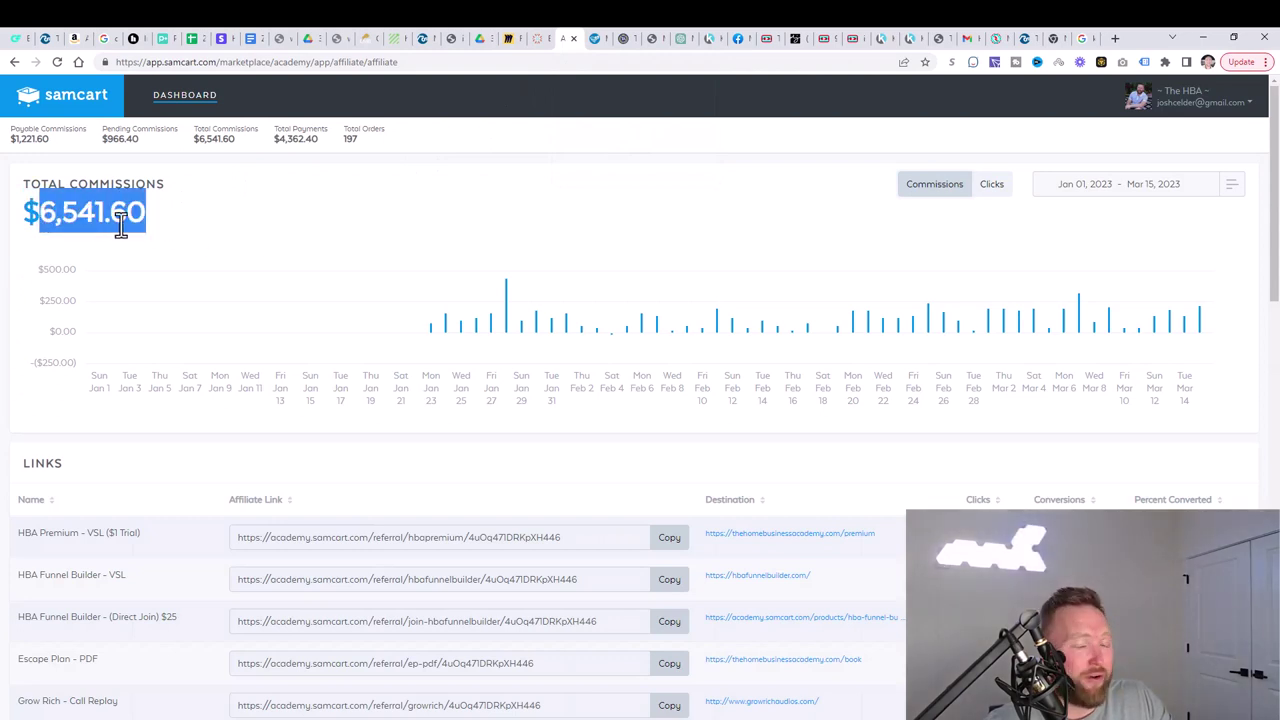
Show the Multiple Income Funnel, Traffic Authority, My Lead Gen Secret and E1ULife earnings pages in turn
click(592, 42)
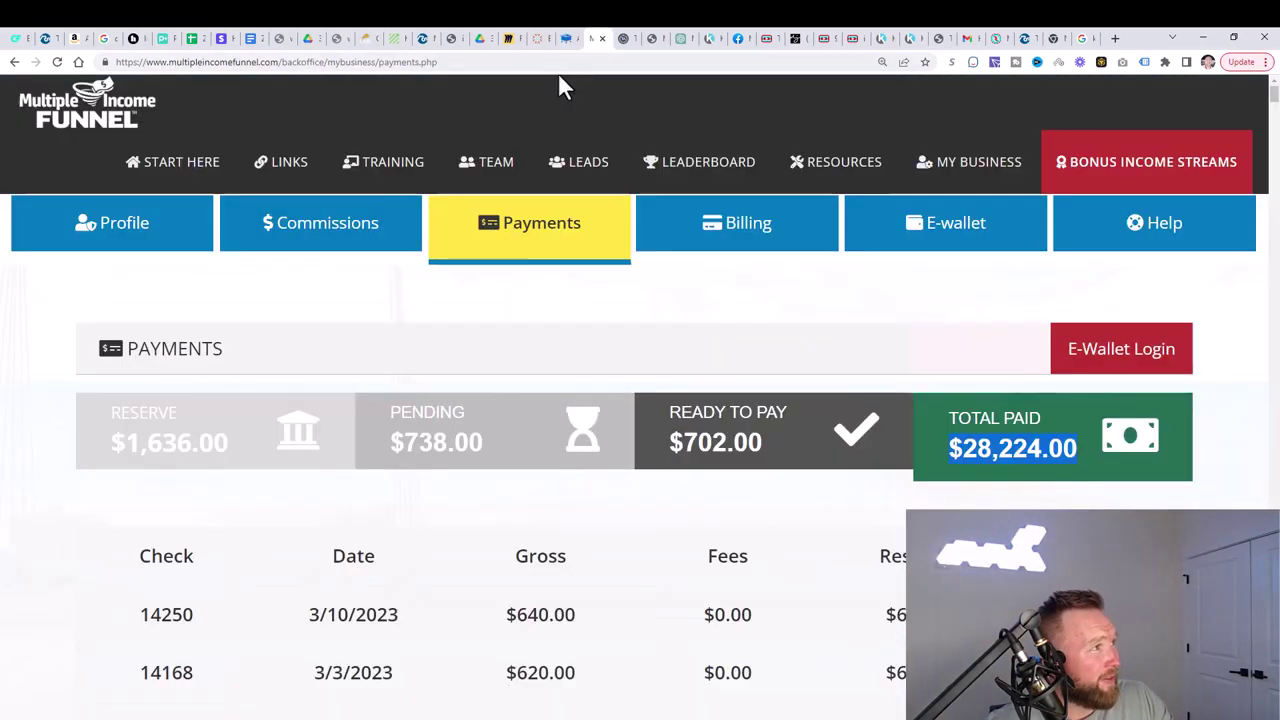
click(623, 40)
click(1105, 369)
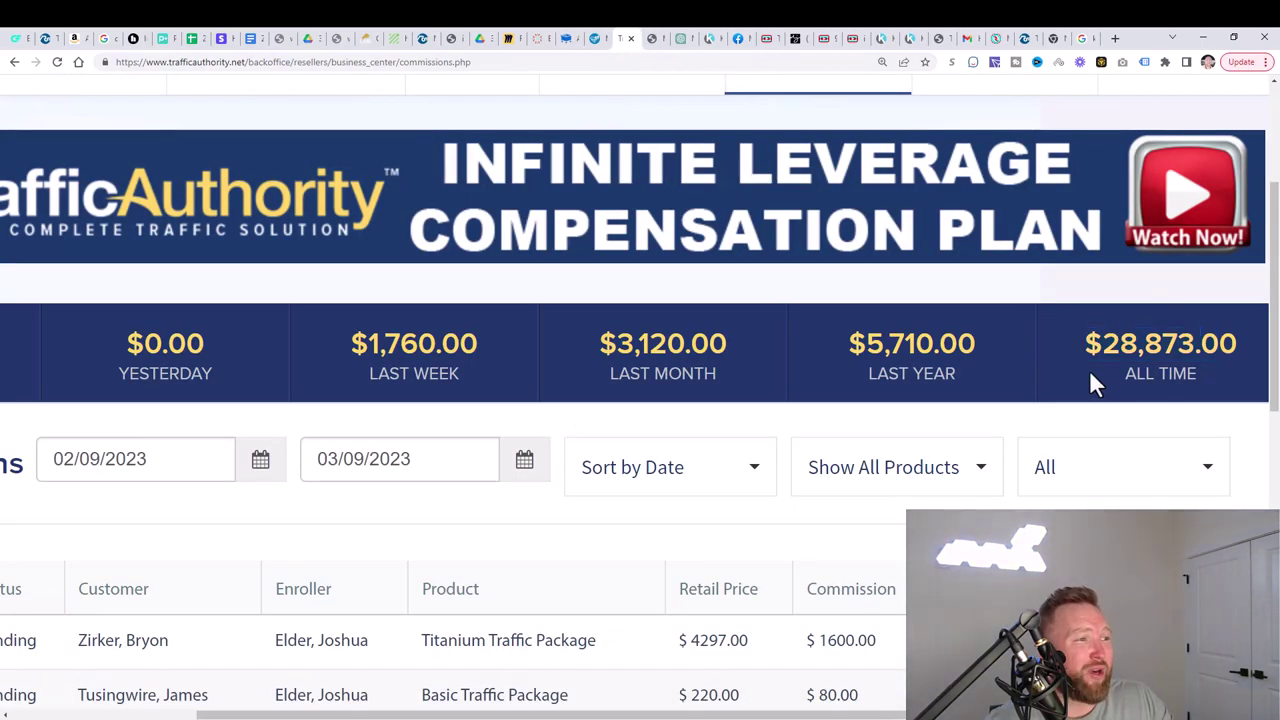
click(652, 40)
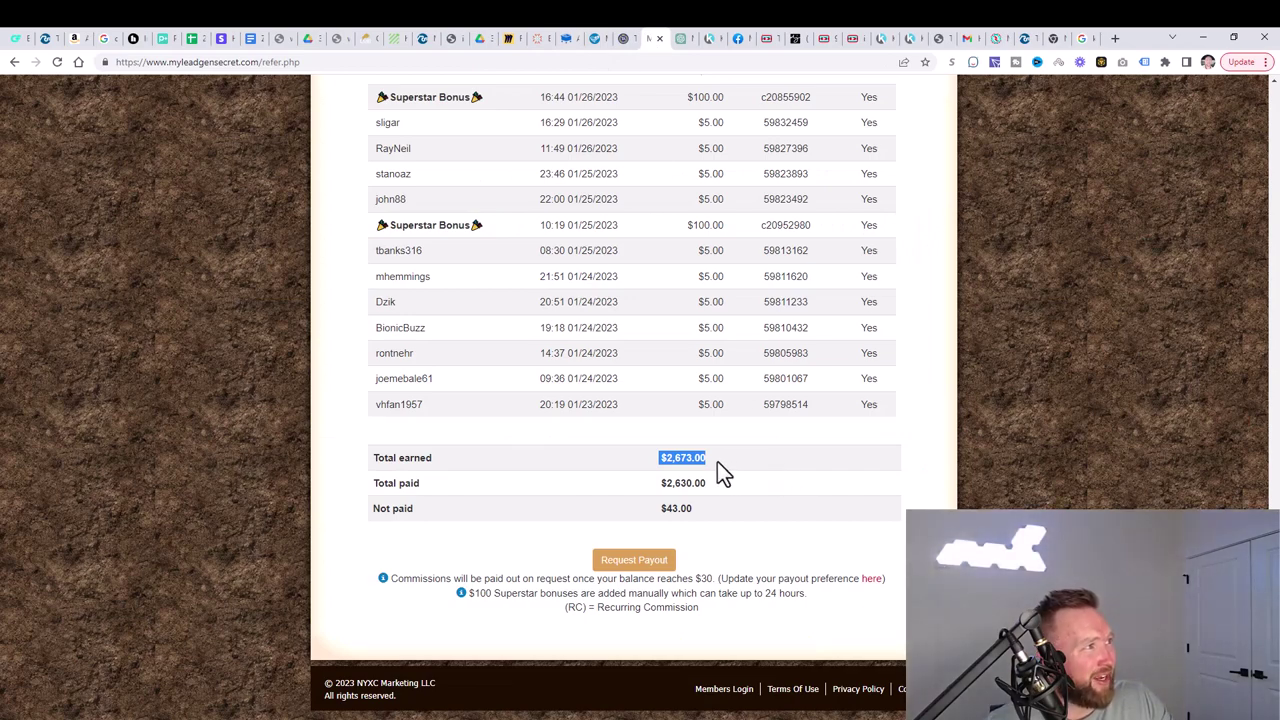
click(542, 40)
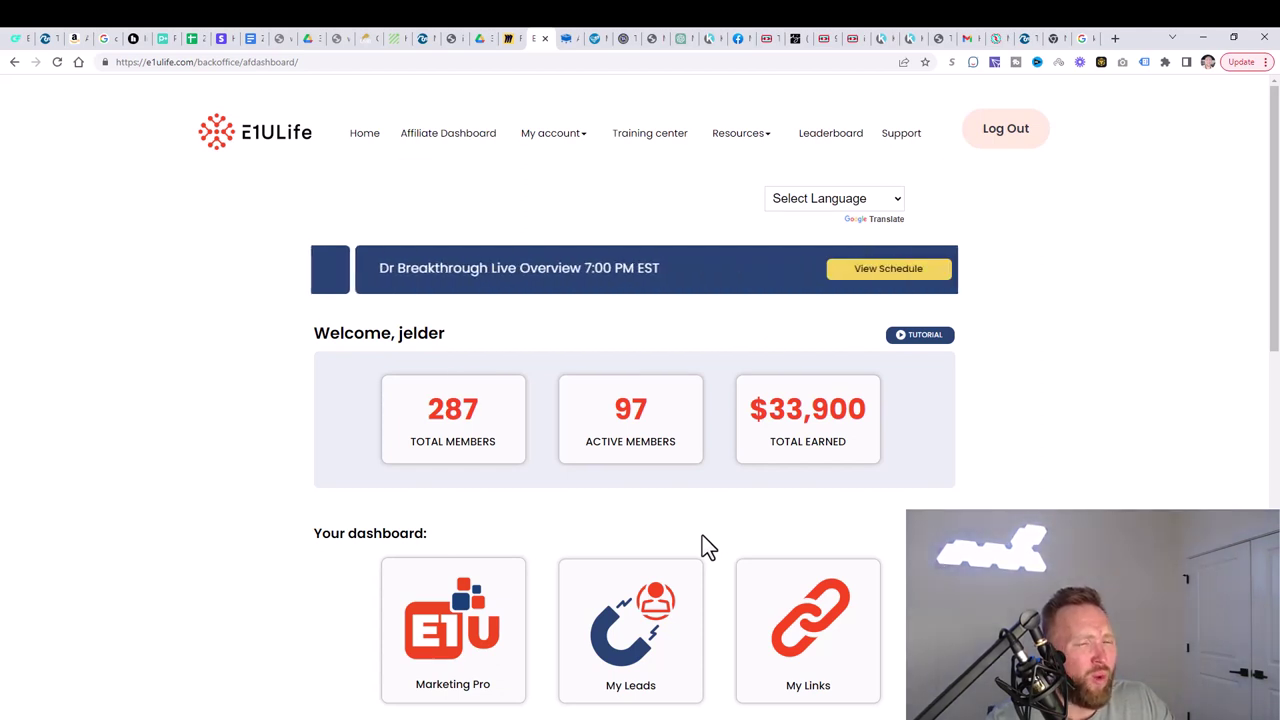
Return to the Miro funnel flowchart and select the Youtube Traffic box
click(507, 42)
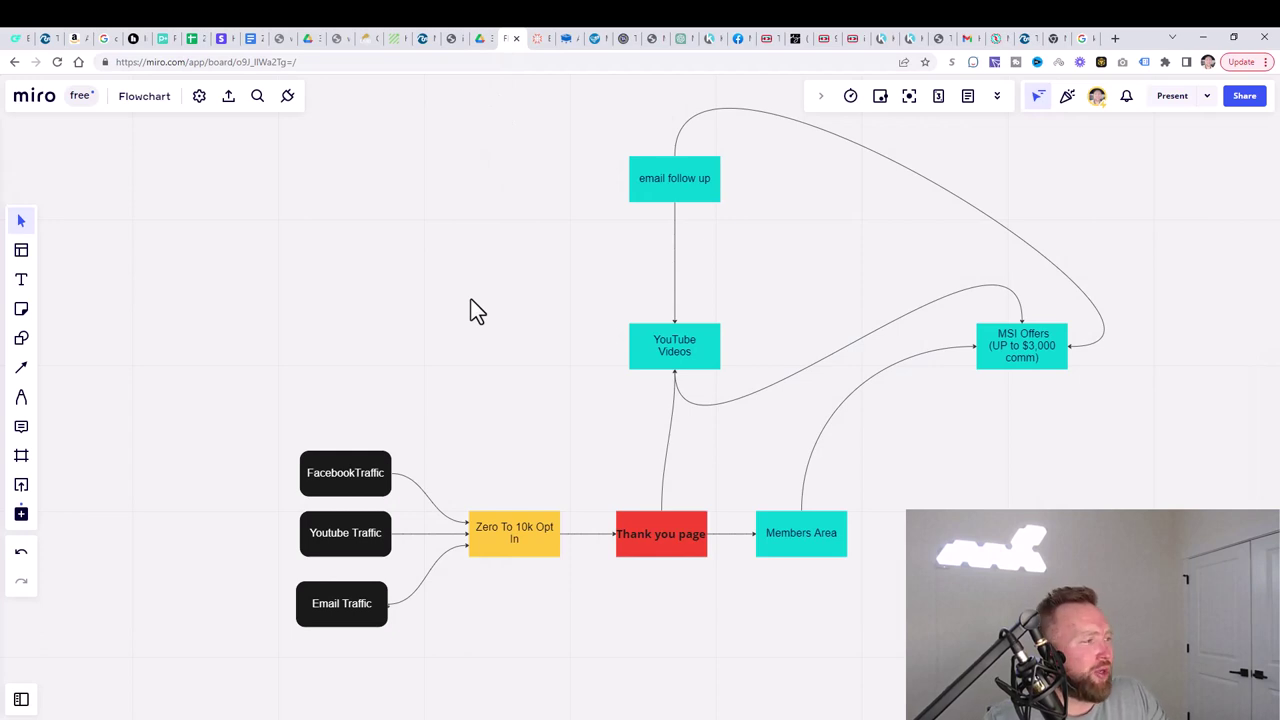
click(386, 541)
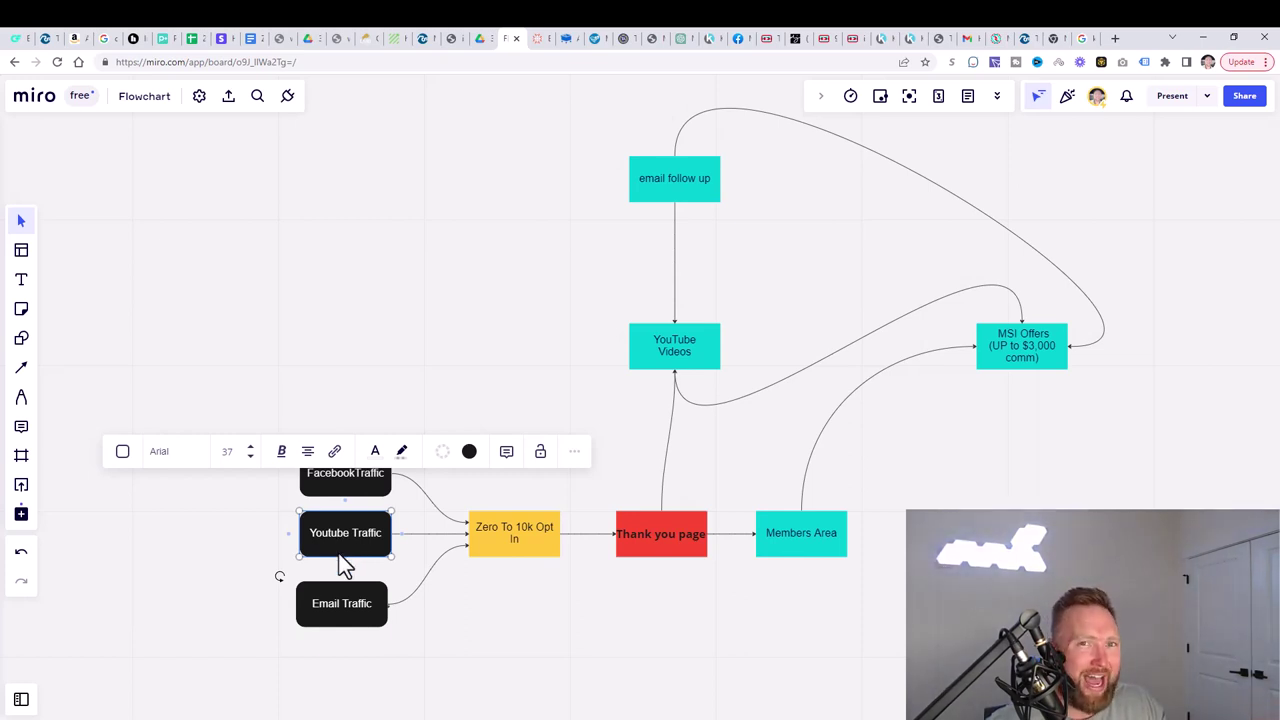
click(341, 608)
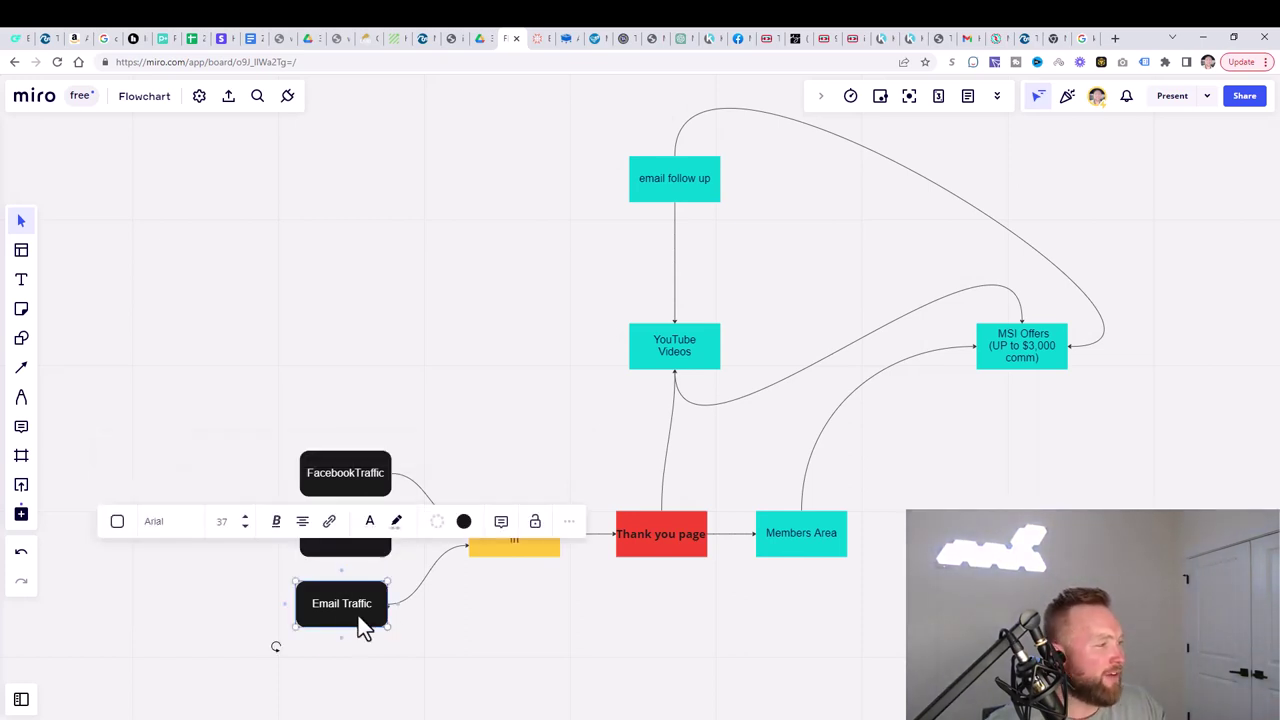
click(441, 624)
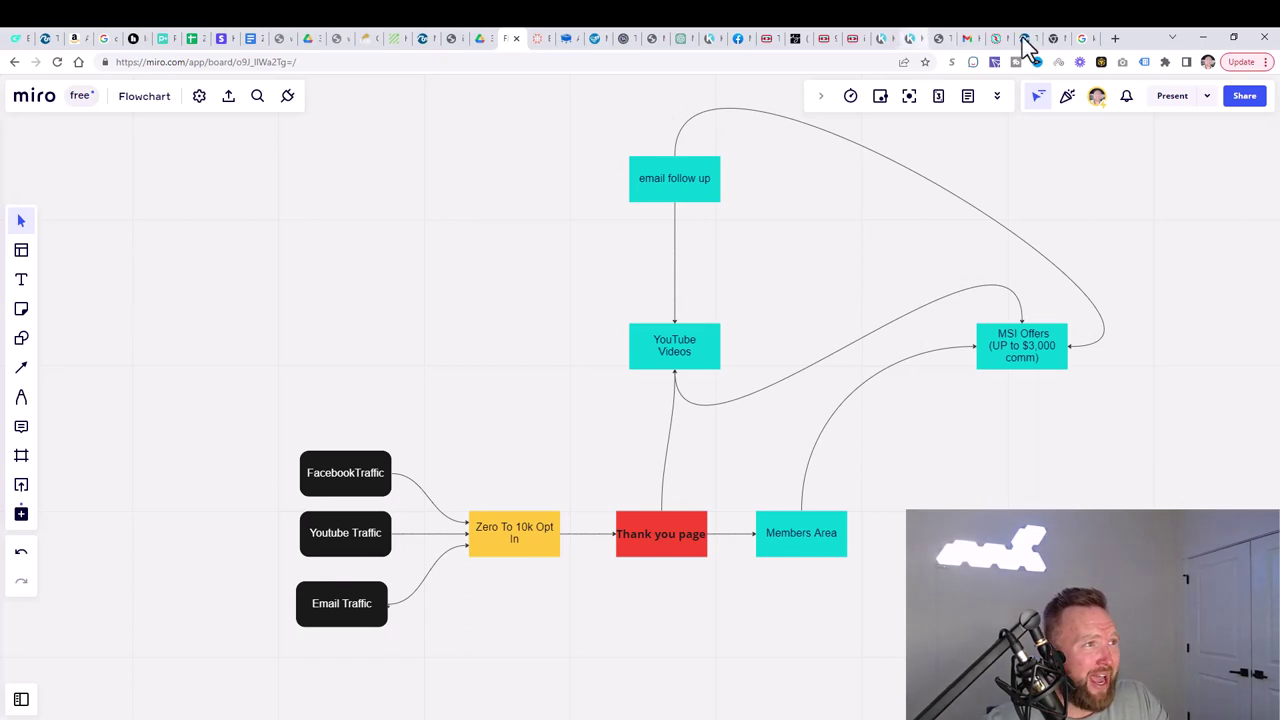
Load abcpayday.com in a new tab, highlight its zero-to-10k headline, and open the email opt-in form
click(1115, 38)
text(ab)
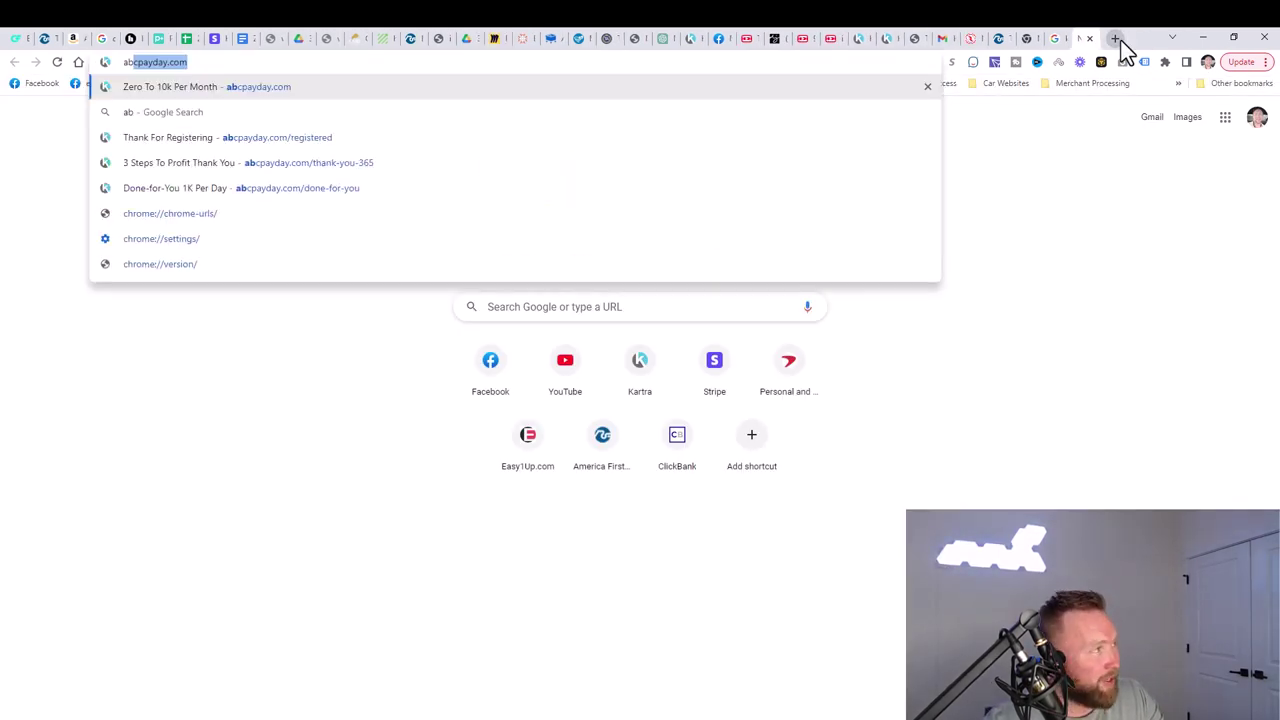
key(Return)
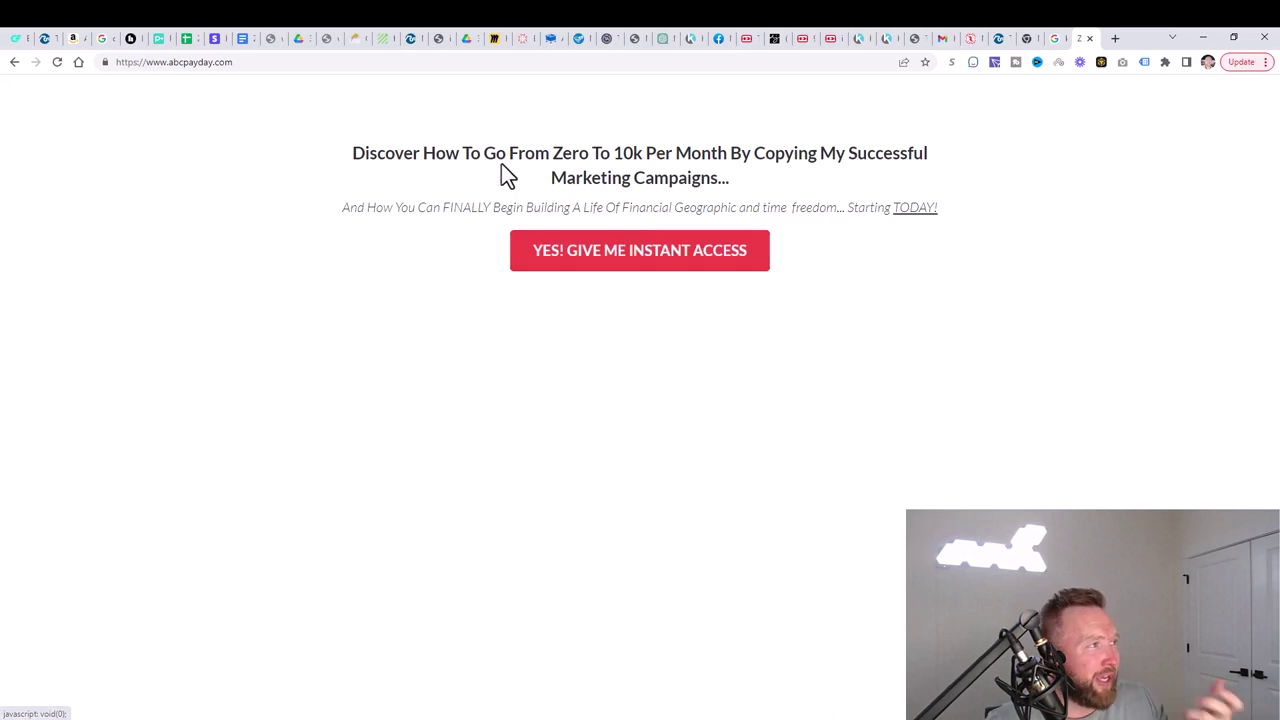
drag(497, 155, 733, 198)
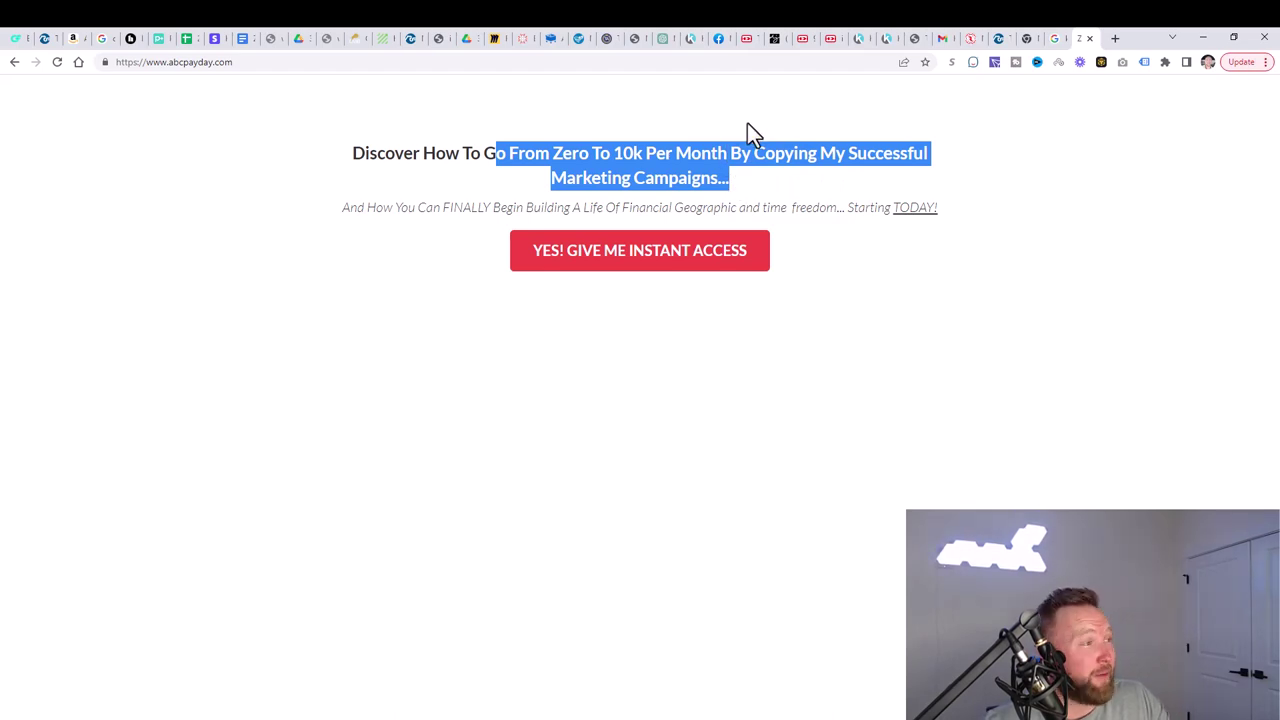
click(709, 266)
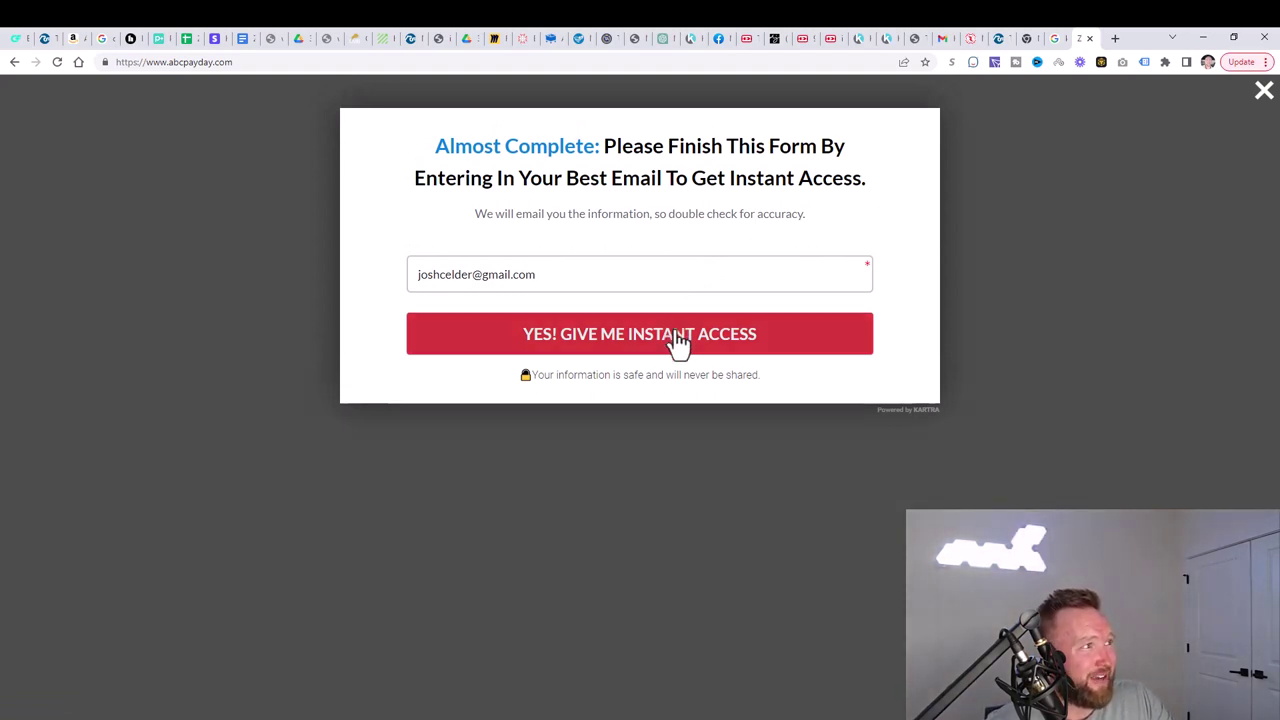
Submit the opt-in form, then show the SamCart, Multiple Income Funnel, Traffic Authority and My Lead Gen Secret earnings
click(611, 333)
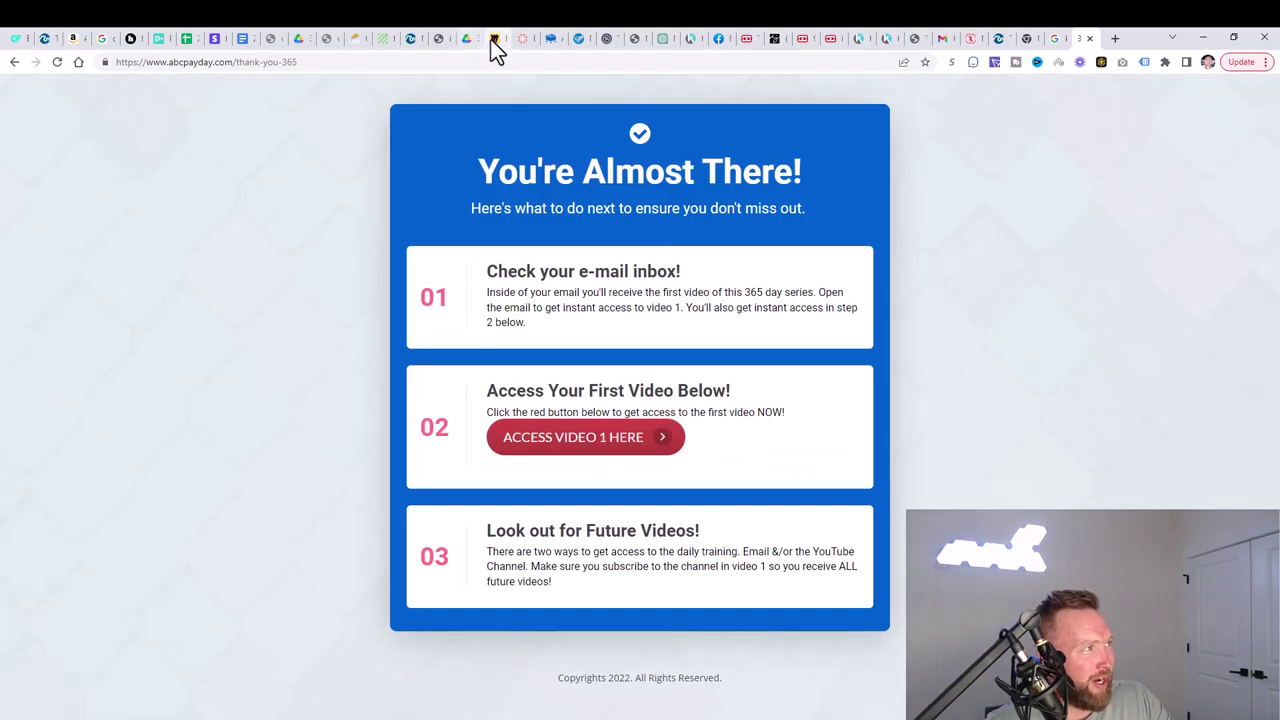
click(492, 39)
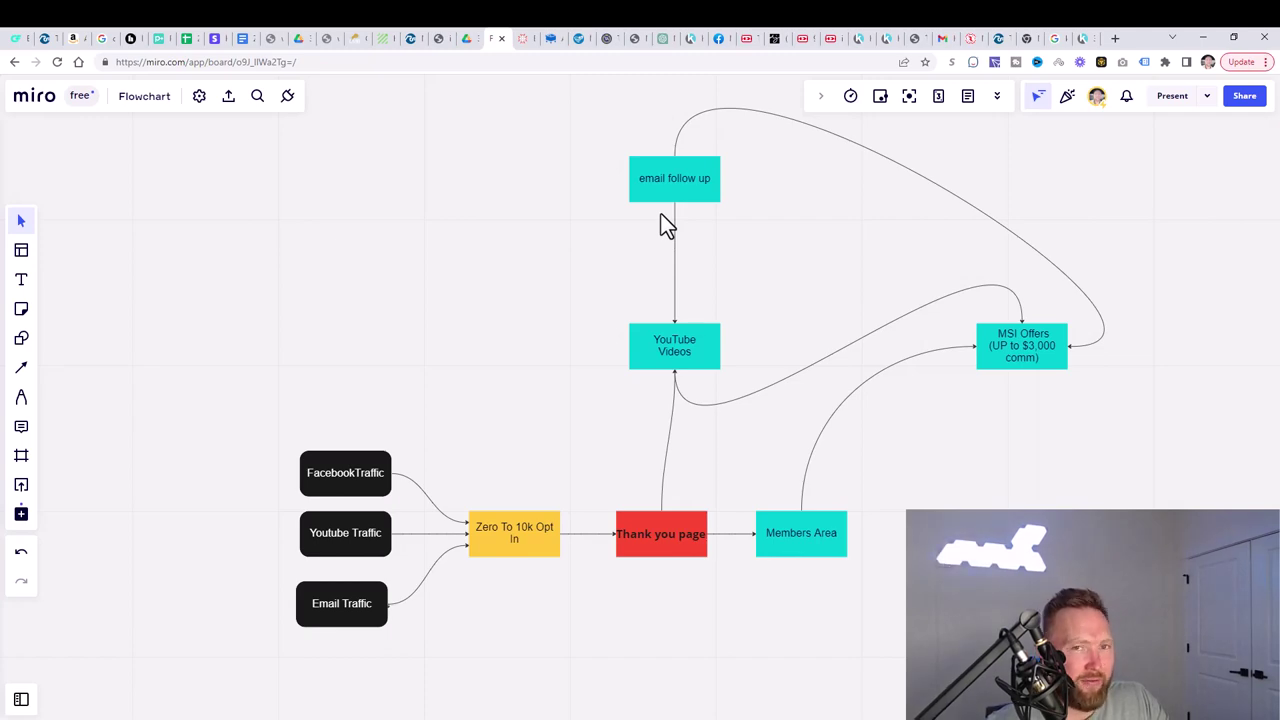
click(551, 38)
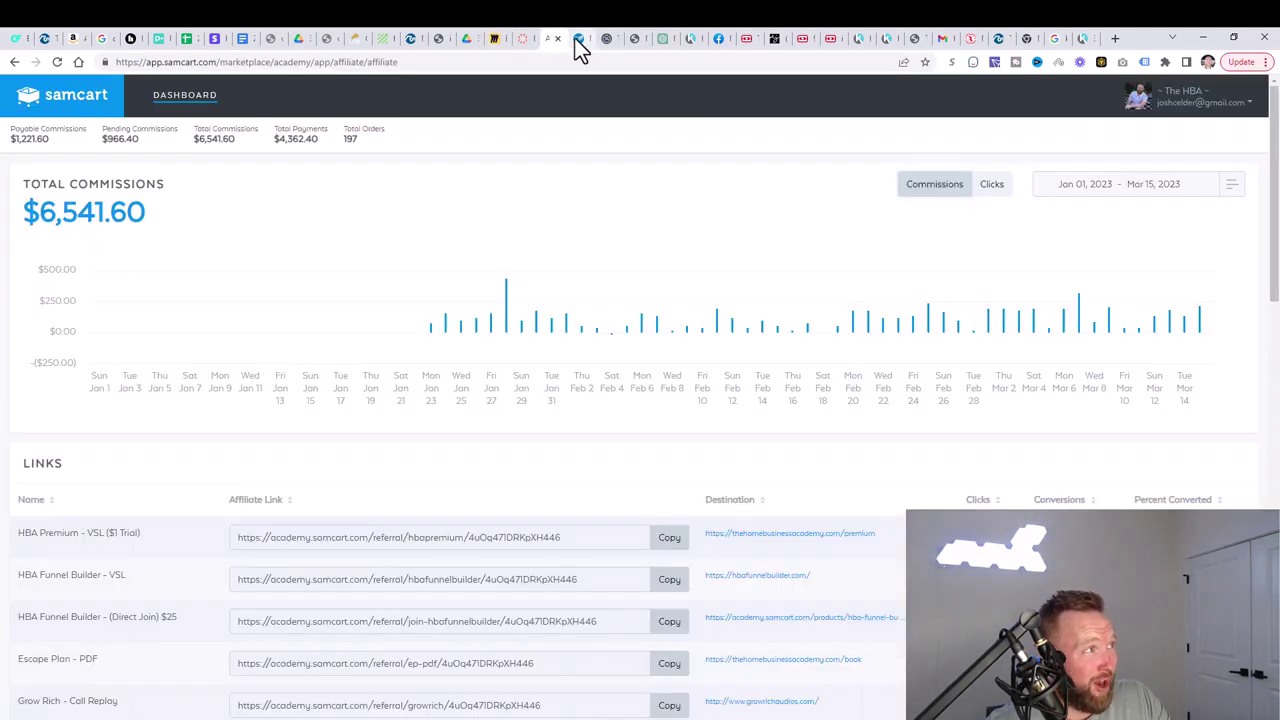
click(582, 38)
click(609, 38)
click(633, 40)
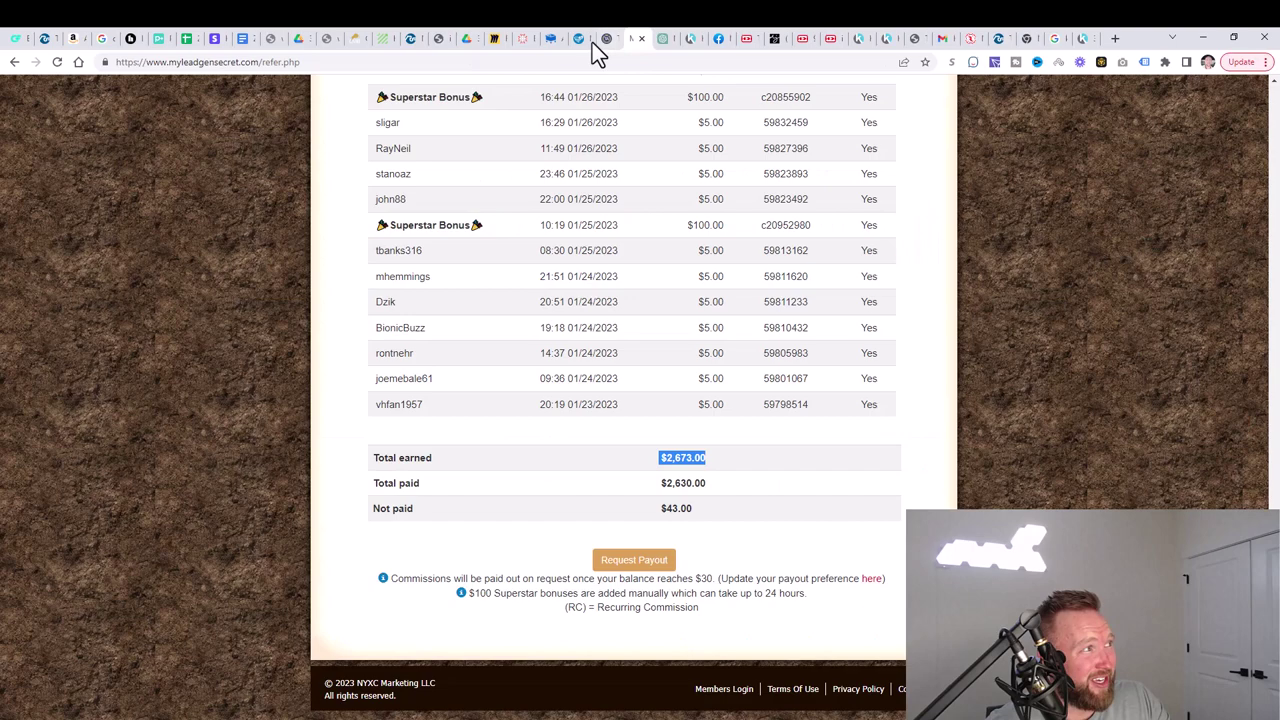
Switch back to the Miro affiliate funnel flowchart tab
click(497, 38)
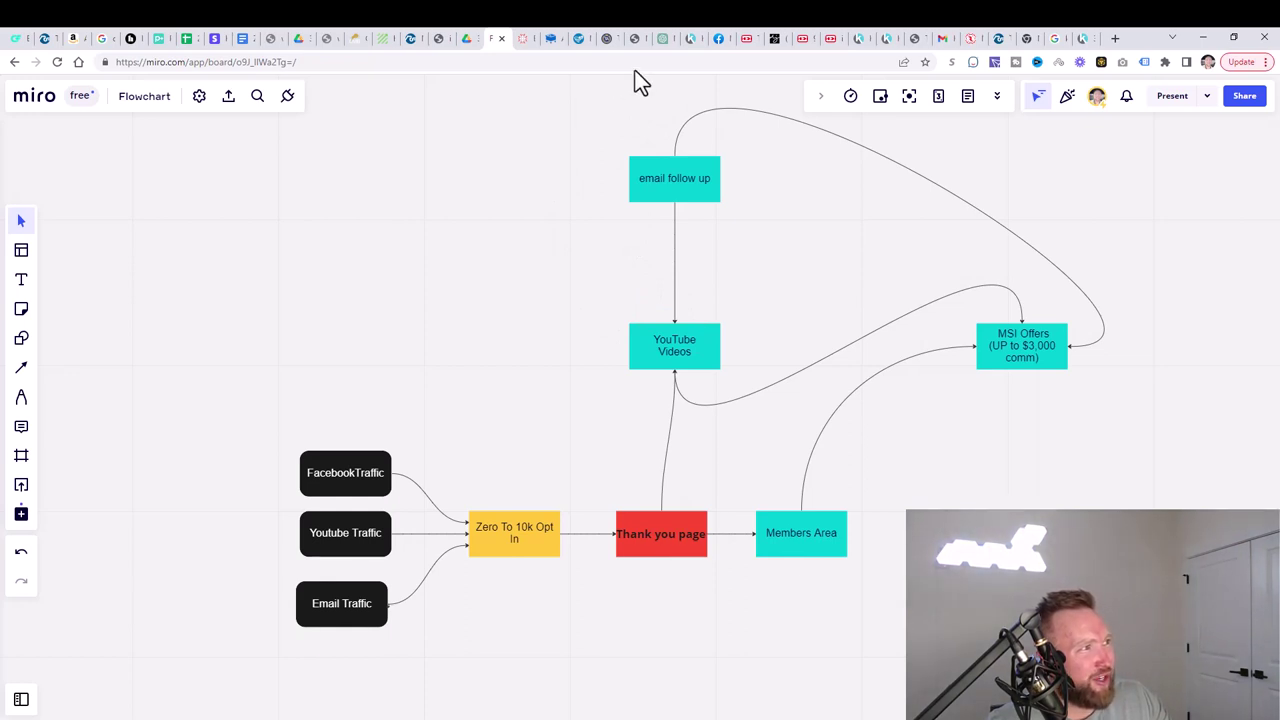
click(748, 42)
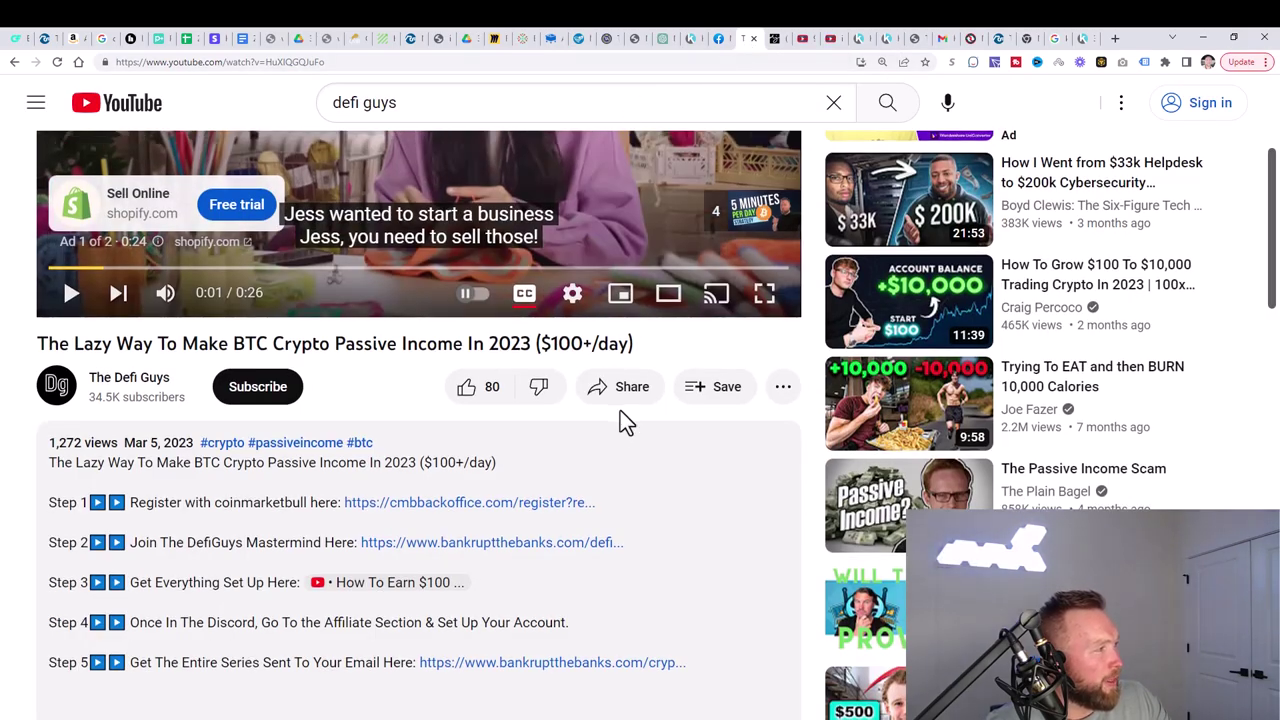
scroll(620, 410, down, 3)
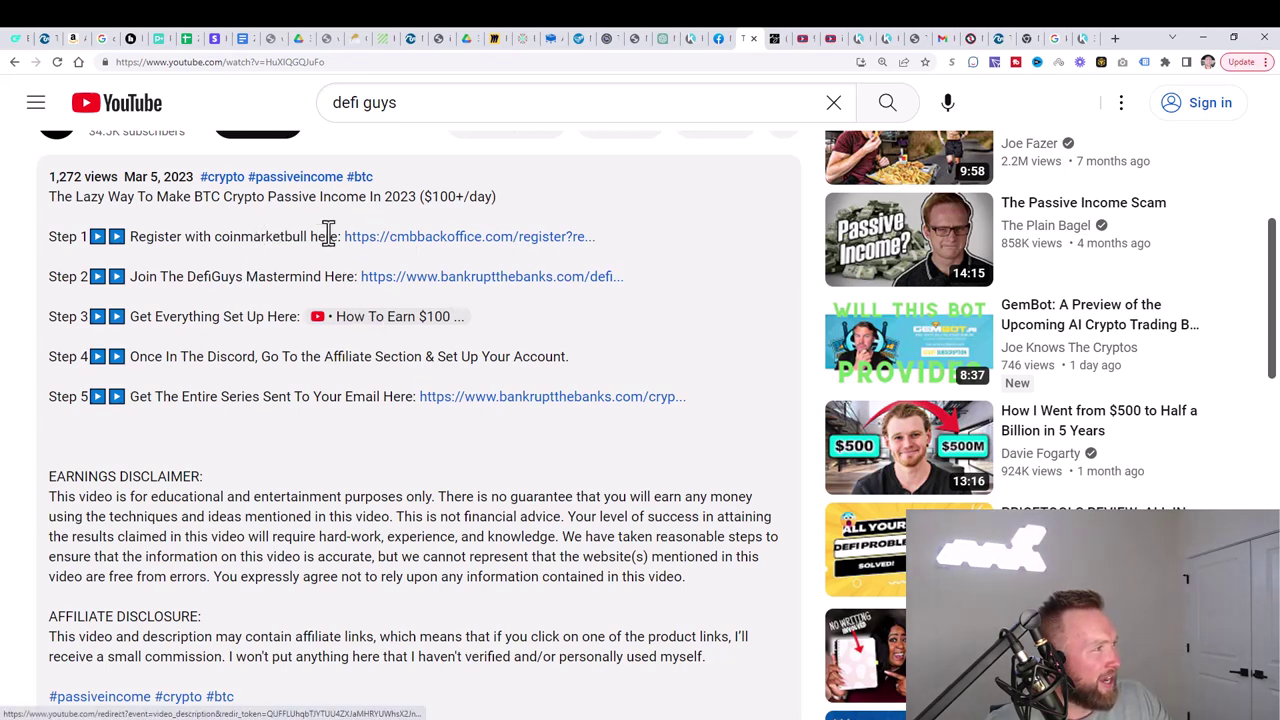
drag(328, 236, 609, 236)
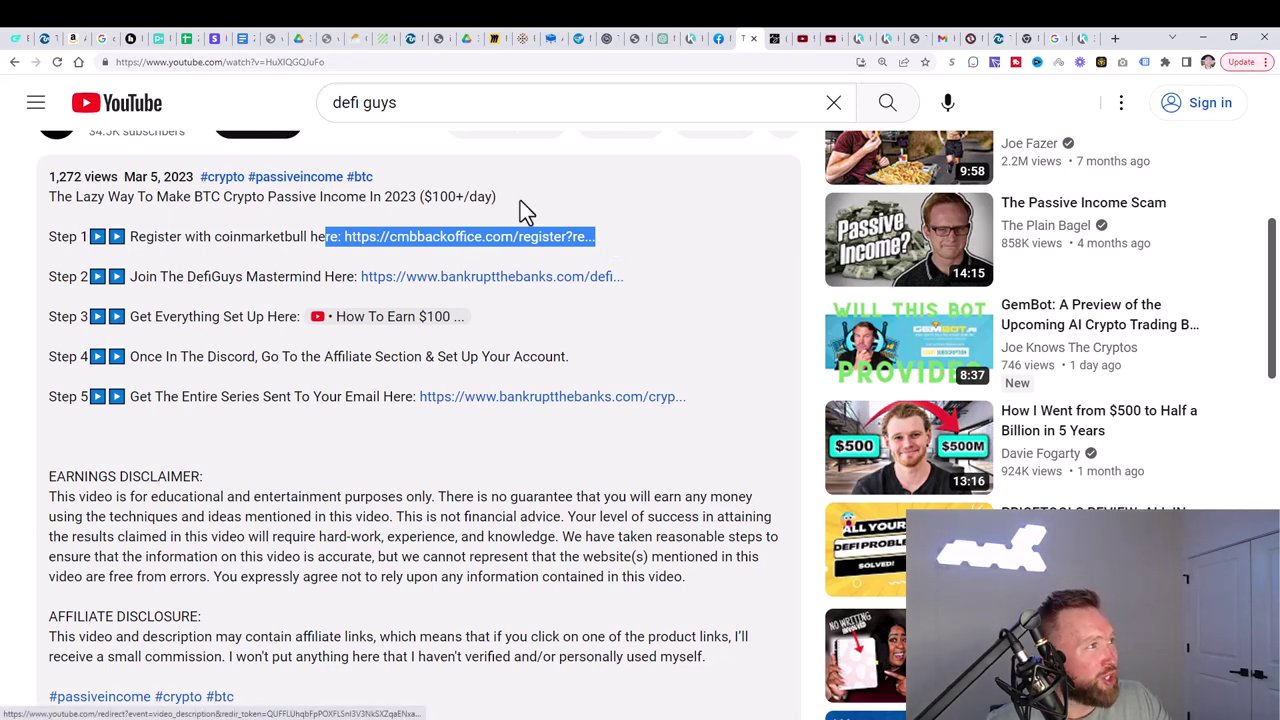
click(496, 40)
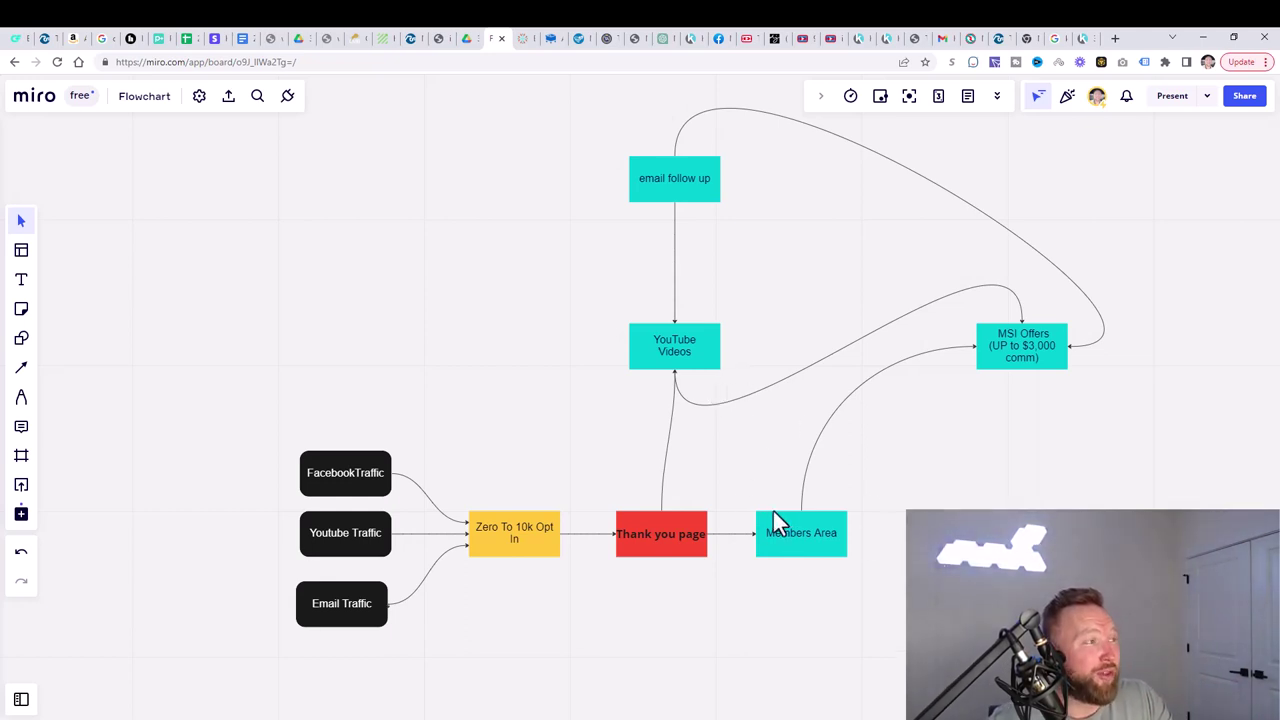
Open the High Ticket Affiliate Accelerator members area Home page in Kartra and hide the element list
click(695, 42)
mouse_move(558, 286)
scroll(591, 349, down, 1)
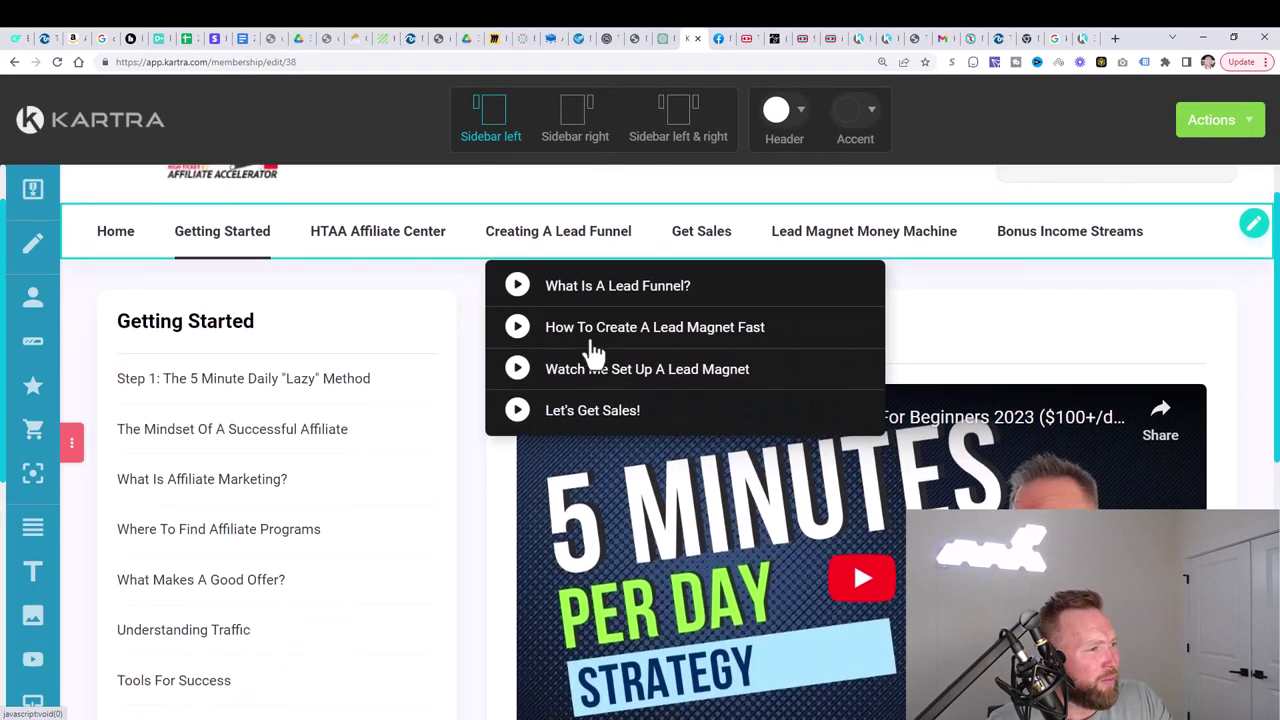
scroll(700, 330, up, 1)
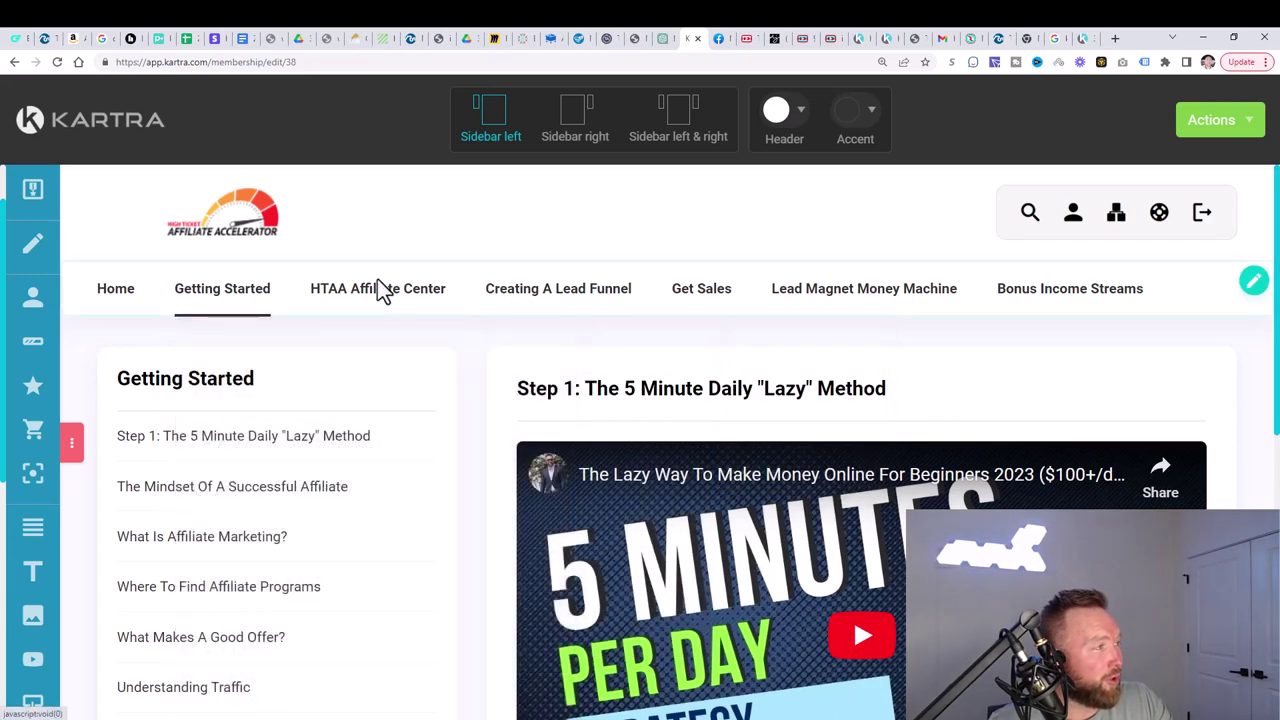
click(125, 292)
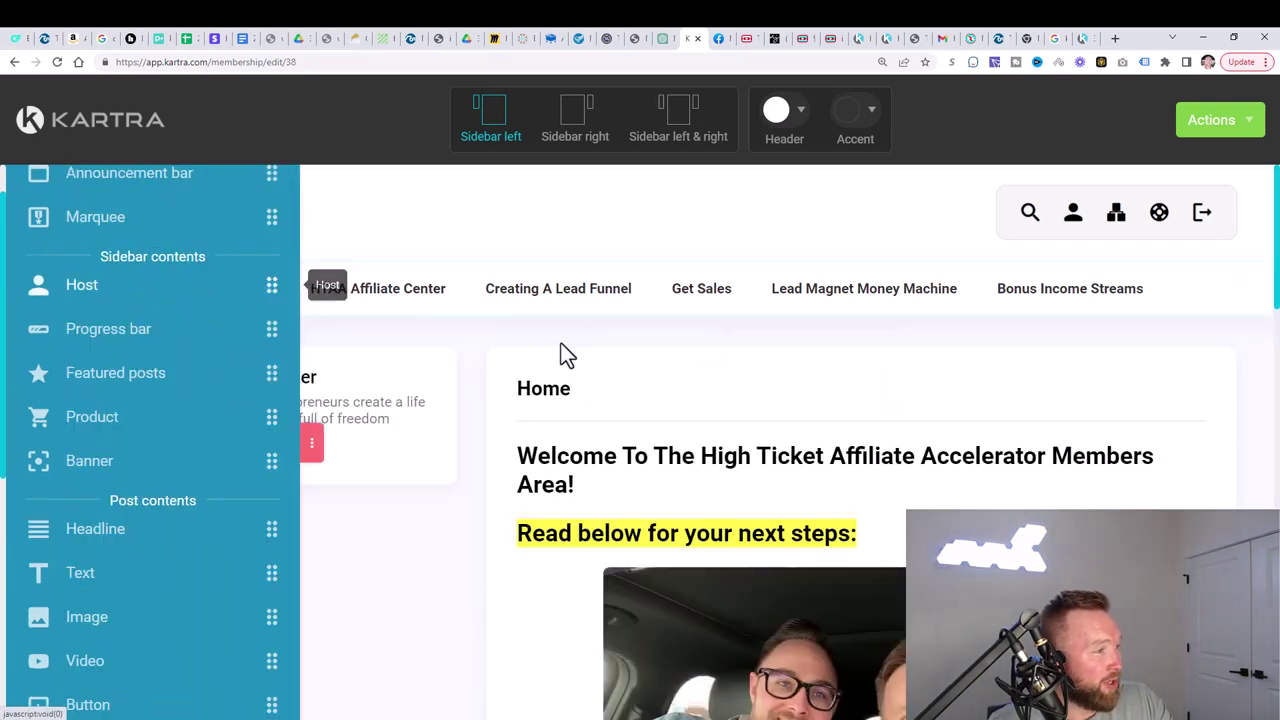
scroll(625, 345, down, 1)
scroll(625, 355, down, 3)
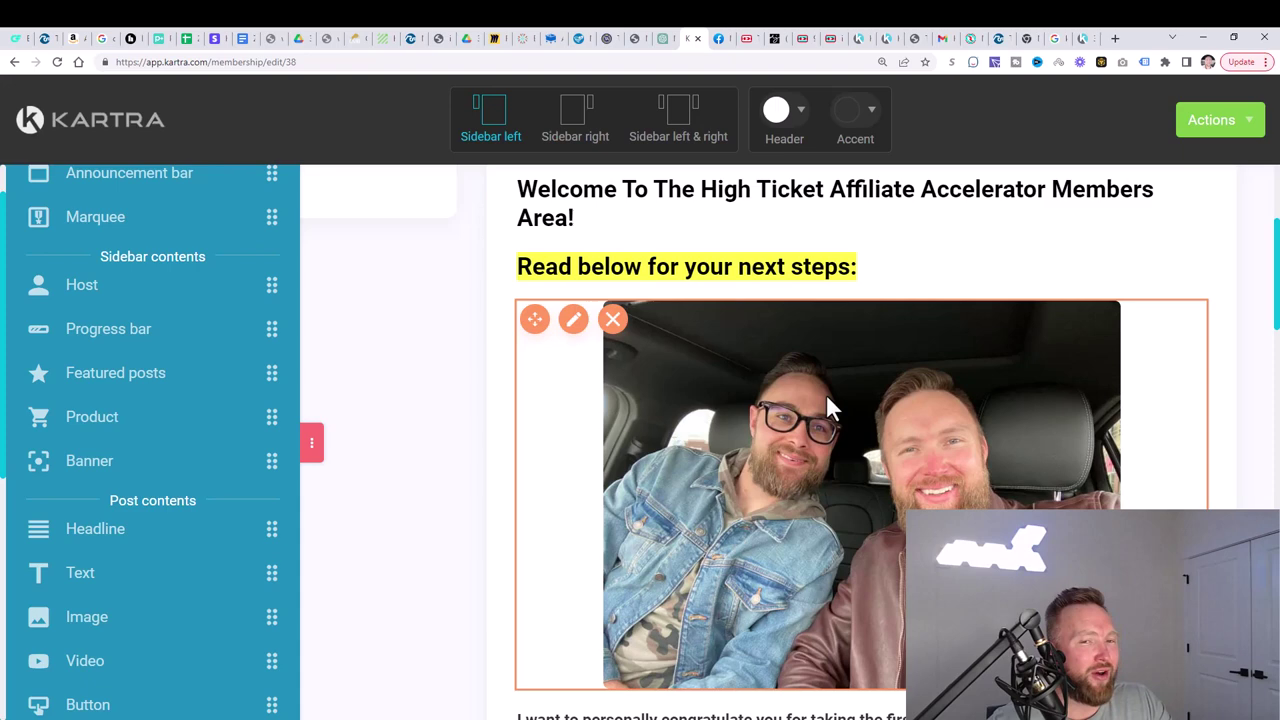
click(316, 452)
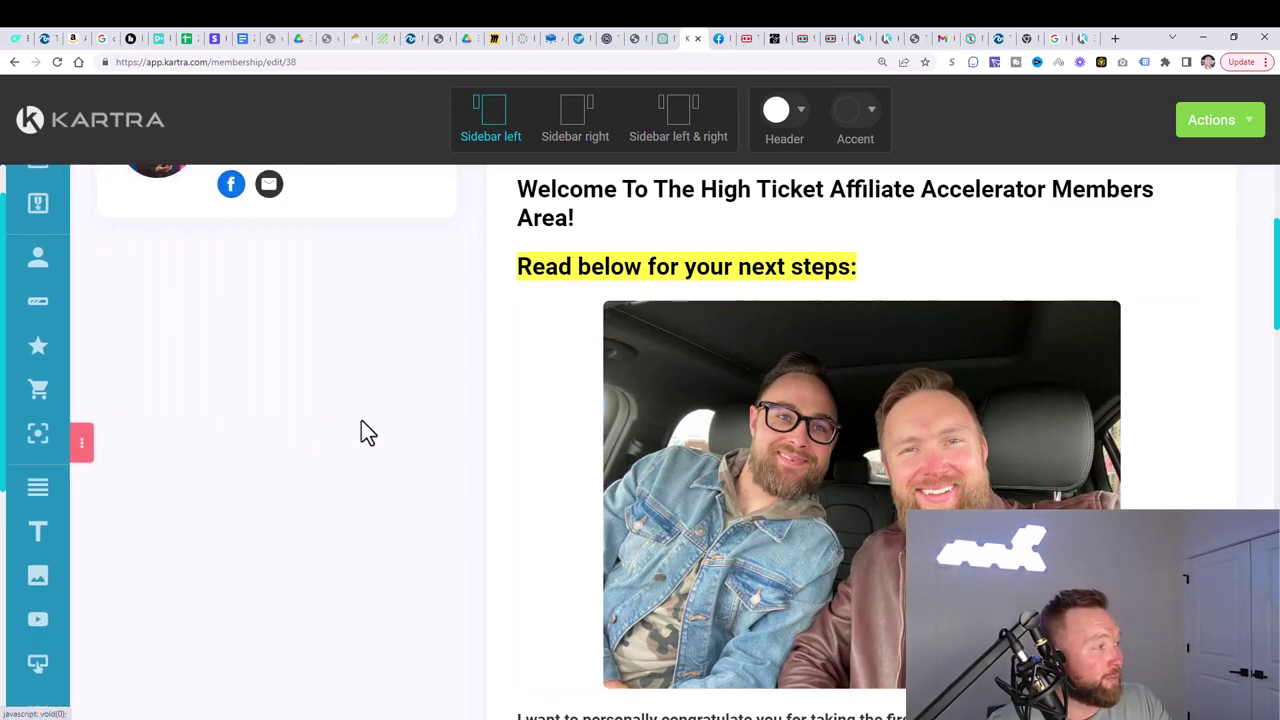
scroll(361, 420, up, 3)
mouse_move(259, 306)
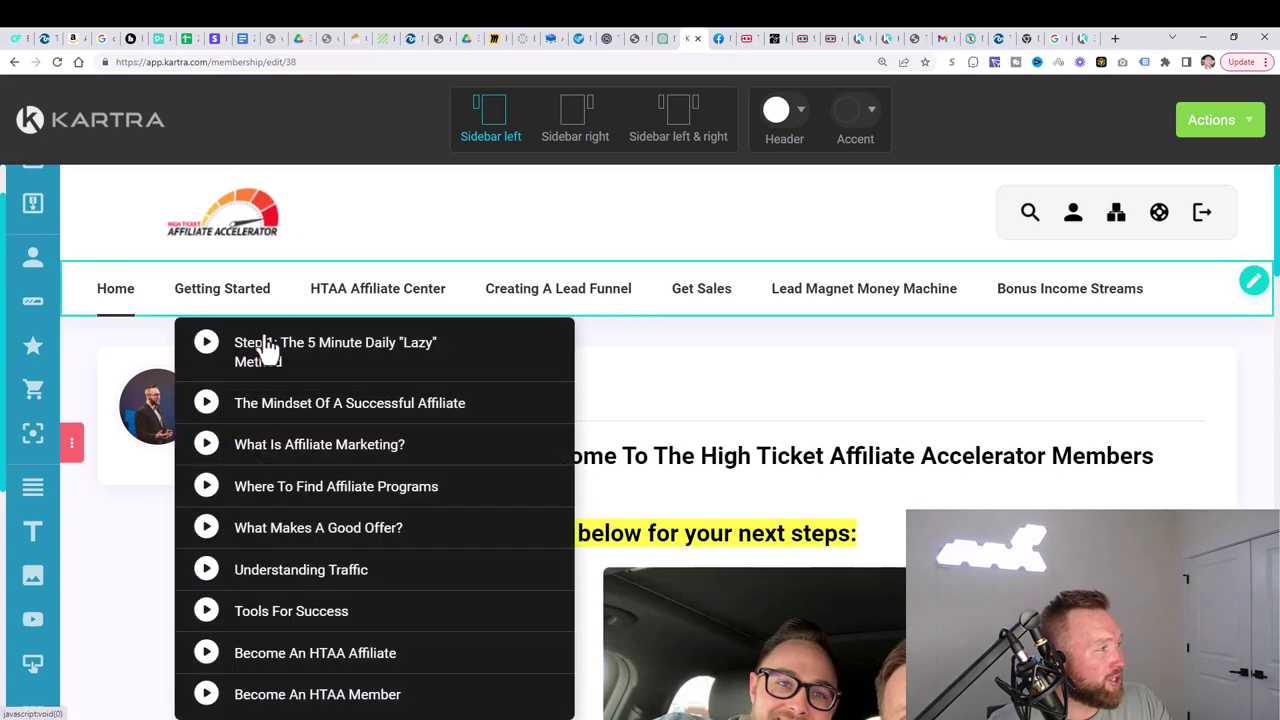
Open the Step 1: The 5 Minute Daily "Lazy" Method lesson and scroll through its video and buttons
click(257, 343)
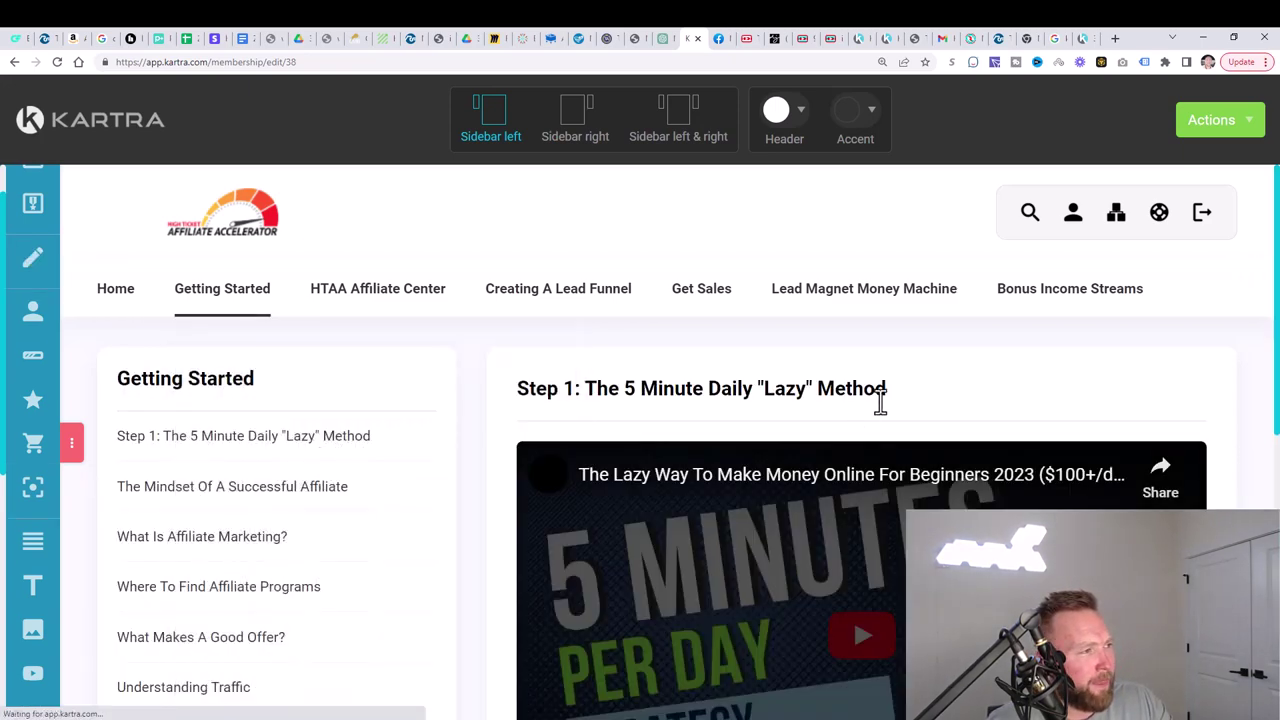
scroll(877, 402, down, 1)
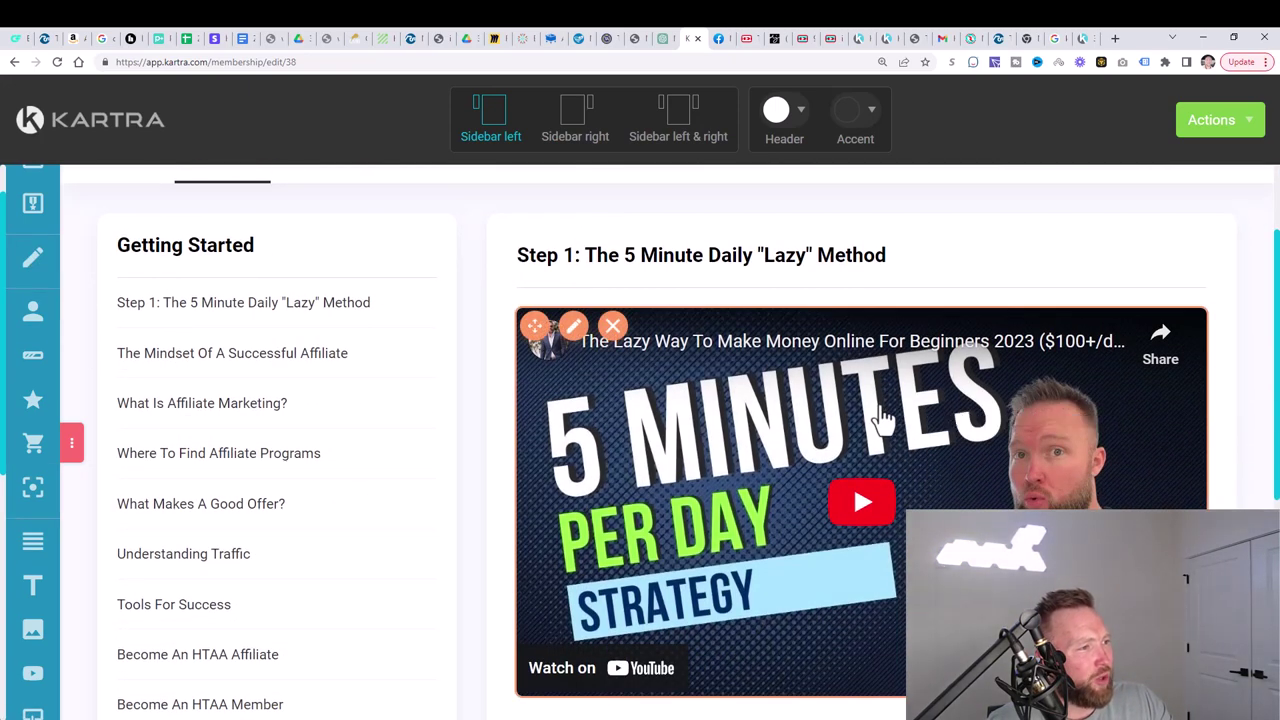
scroll(948, 422, down, 1)
scroll(948, 422, down, 1)
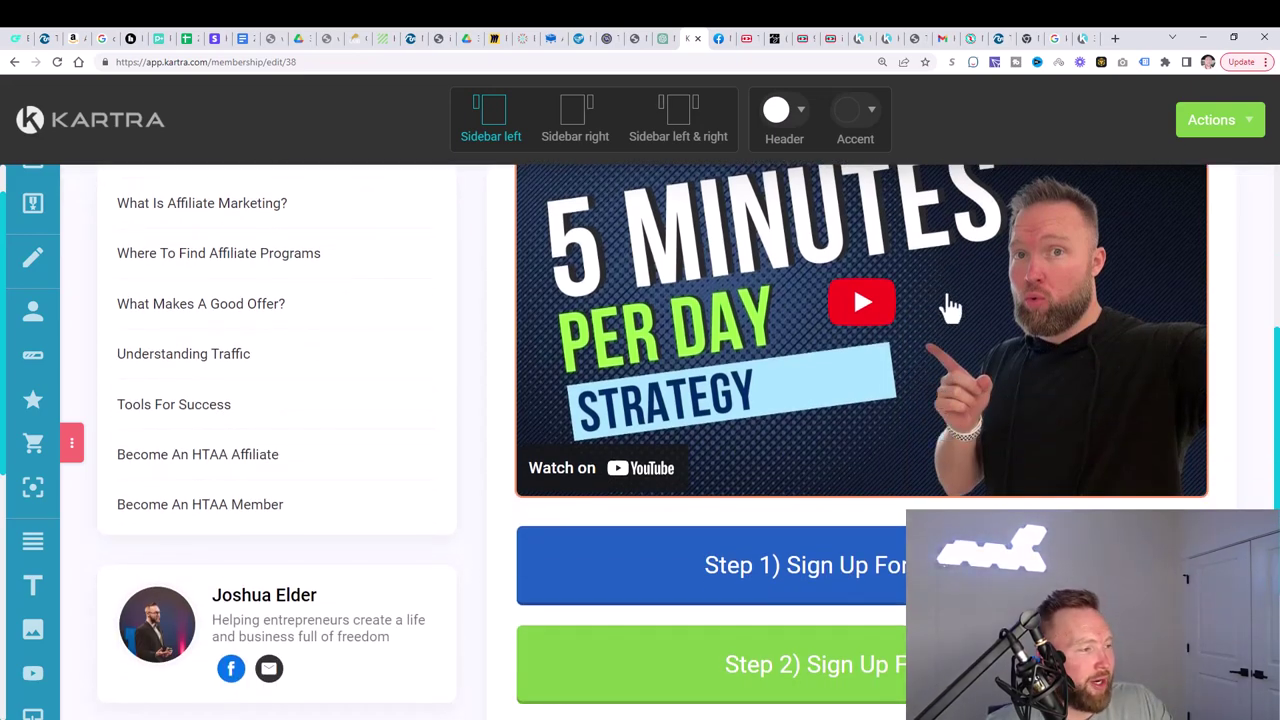
scroll(950, 255, down, 1)
scroll(933, 308, down, 1)
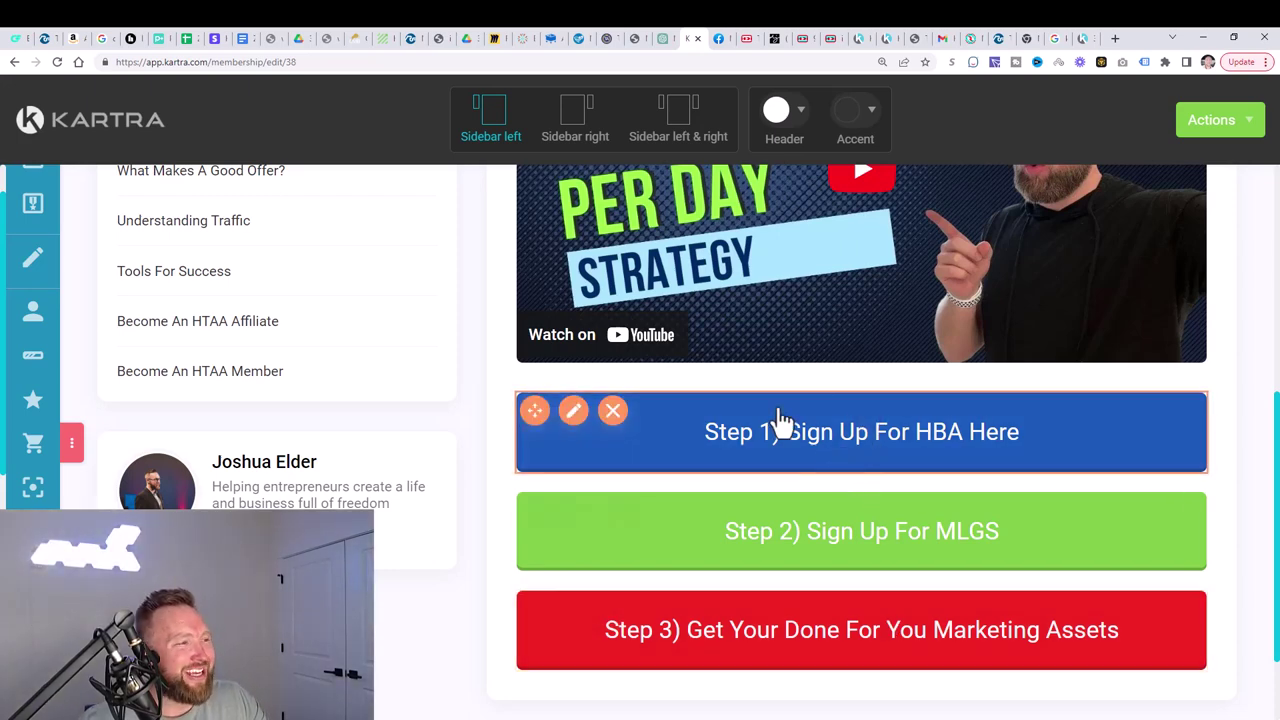
scroll(797, 484, up, 3)
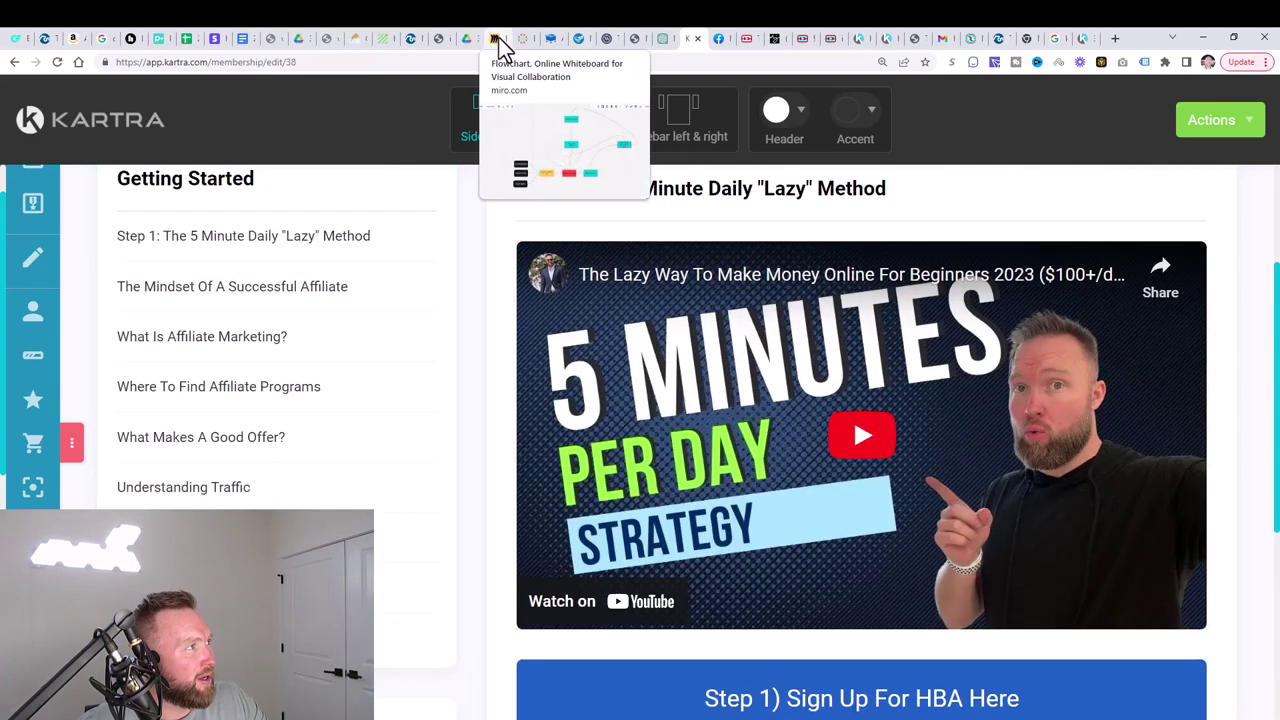
Show the 365 Days To 10k Drive folder, then return to the Miro flowchart
click(467, 40)
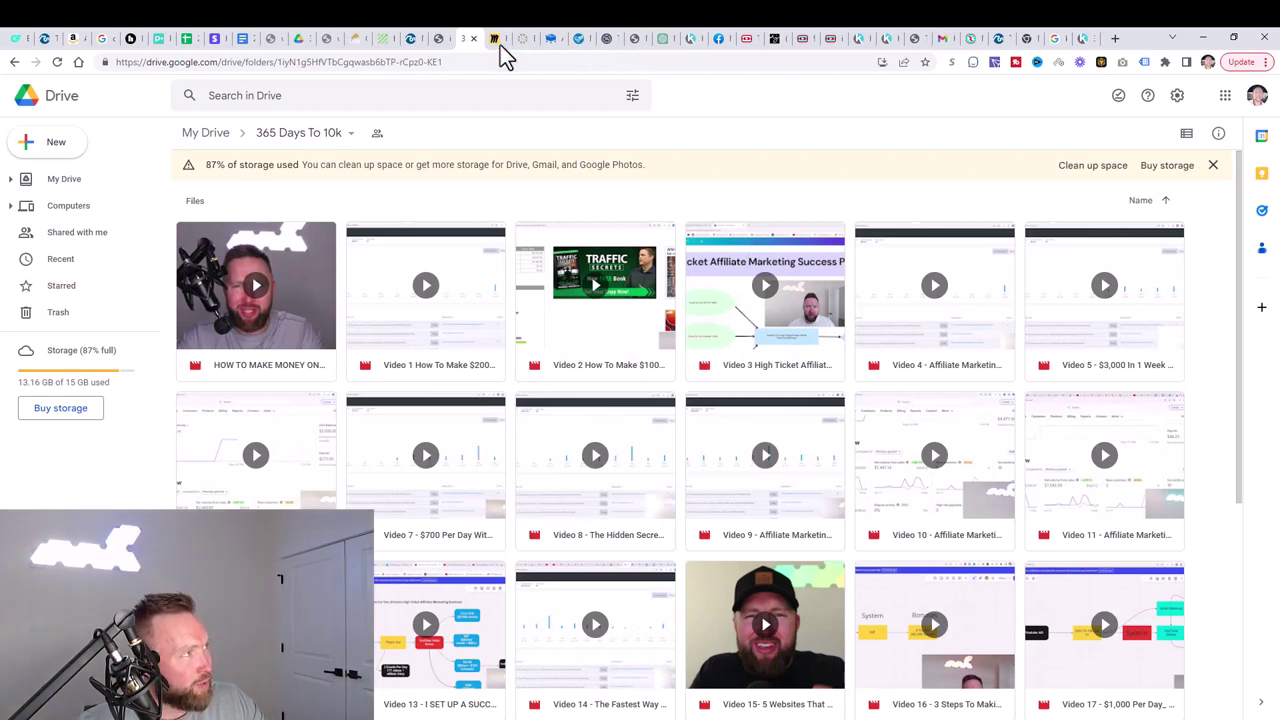
click(489, 40)
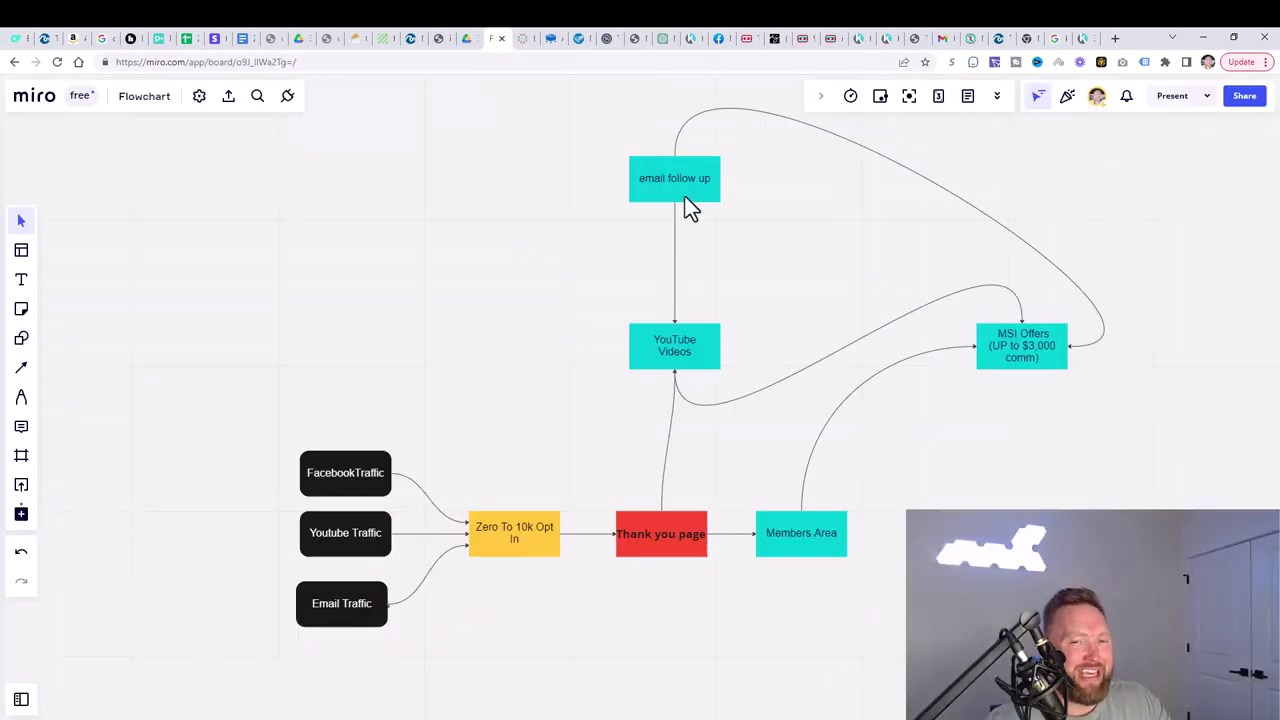